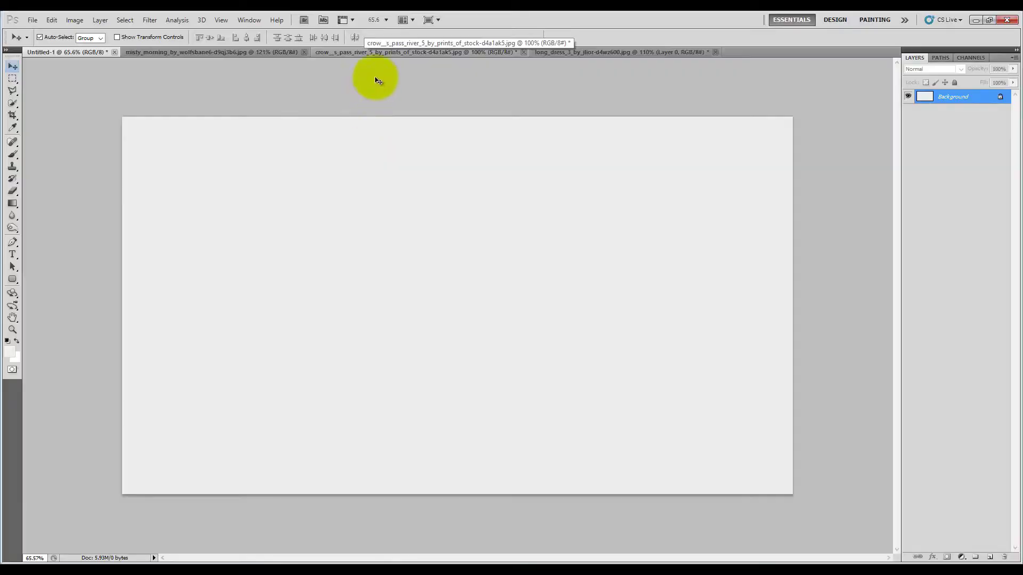
Drag the mountain valley and misty forest photos into the Untitled-1 canvas.
{"action": "left_click", "coordinate": [379, 53]}
{"action": "left_click_drag", "start_coordinate": [162, 107], "coordinate": [335, 256]}
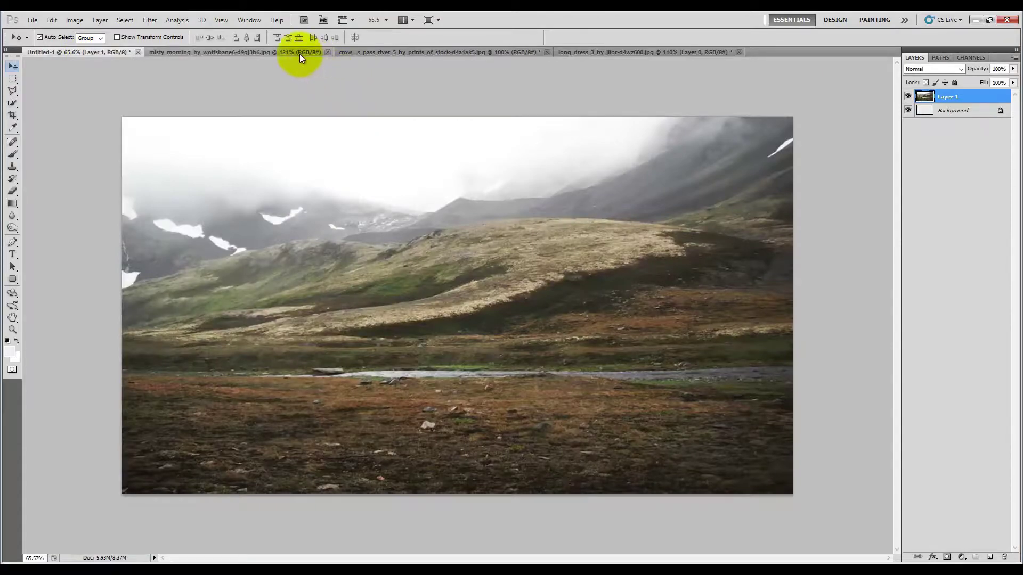
{"action": "left_click", "coordinate": [300, 54]}
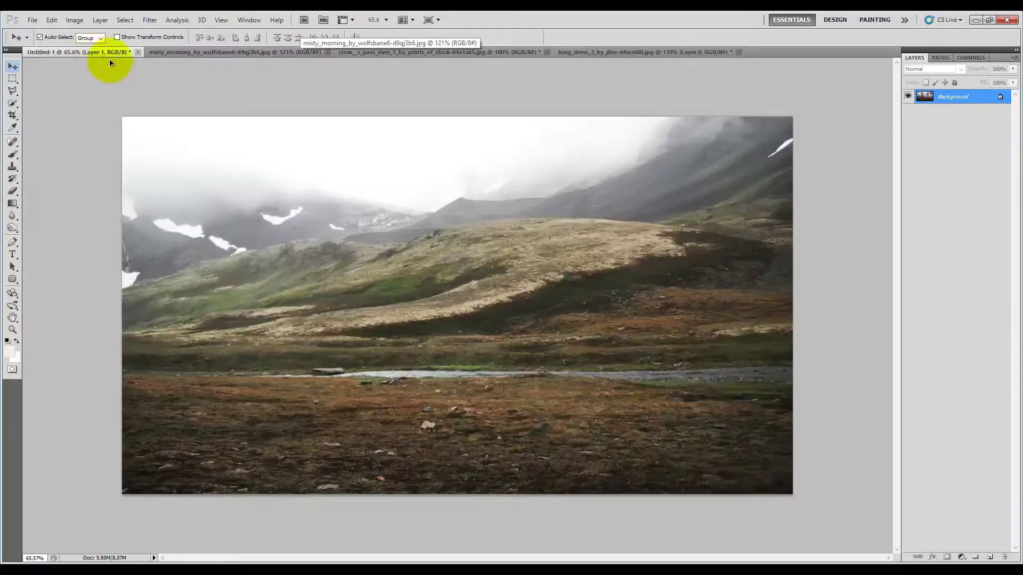
{"action": "left_click_drag", "start_coordinate": [180, 117], "coordinate": [101, 133]}
Erase the forest's lower ground, nudge it right, and drag in the sequined gown cutout.
{"action": "left_click", "coordinate": [13, 191]}
{"action": "left_click_drag", "start_coordinate": [257, 410], "coordinate": [775, 399]}
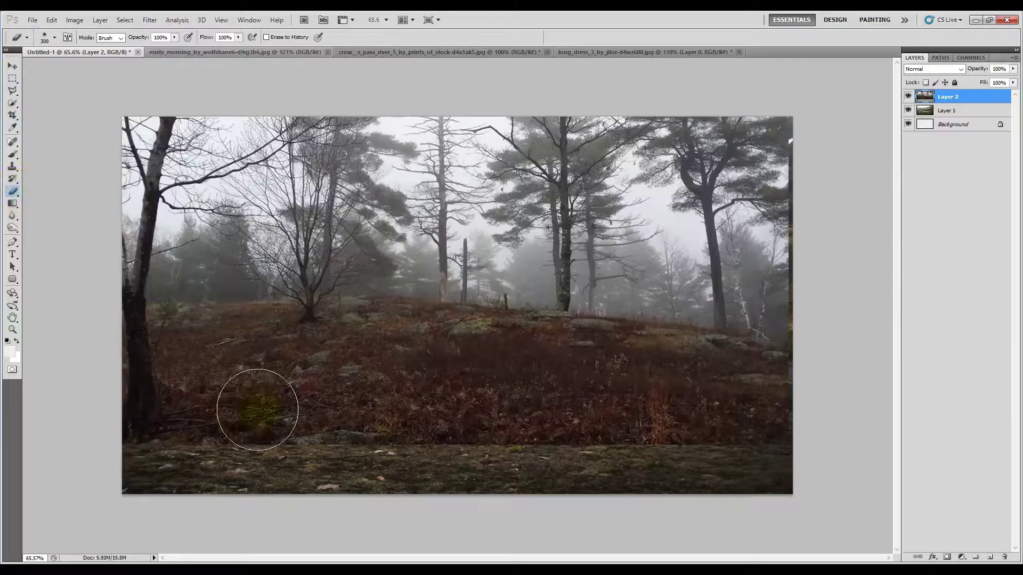
{"action": "key", "text": "v"}
{"action": "left_click_drag", "start_coordinate": [564, 10], "coordinate": [568, 9]}
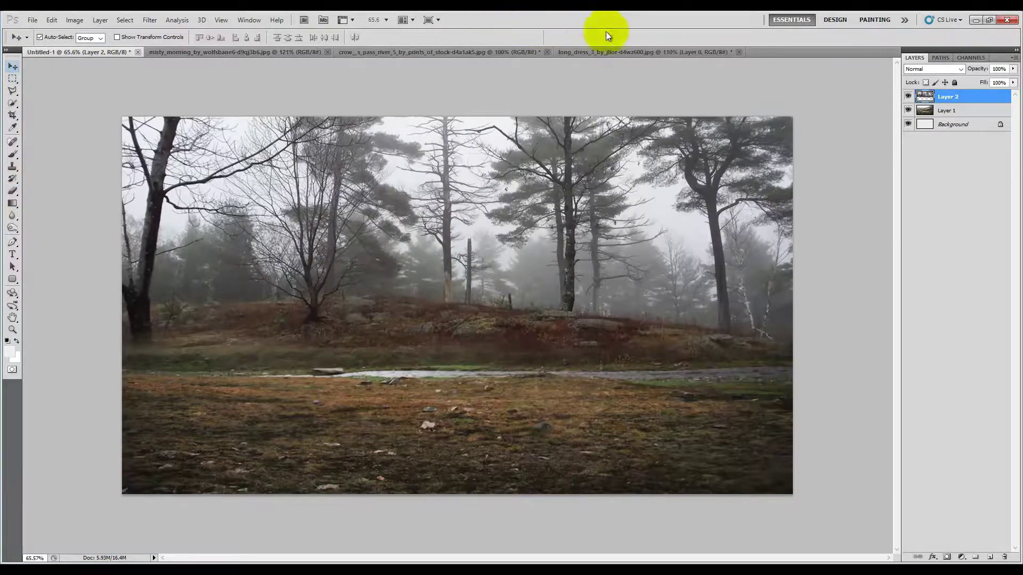
{"action": "left_click", "coordinate": [613, 53]}
{"action": "mouse_move", "coordinate": [451, 231]}
{"action": "left_mouse_down"}
{"action": "mouse_move", "coordinate": [105, 69]}
{"action": "mouse_move", "coordinate": [417, 309]}
{"action": "left_mouse_up"}
Scale the gowned woman to about 70% and move her down onto the ground.
{"action": "key", "text": "ctrl+t"}
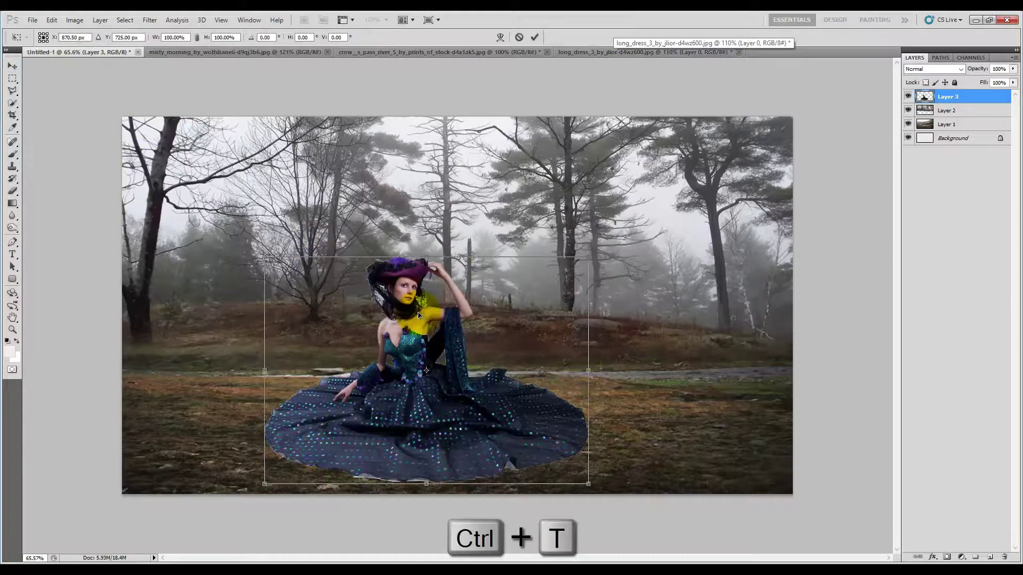
{"action": "left_click_drag", "start_coordinate": [588, 258], "coordinate": [550, 315]}
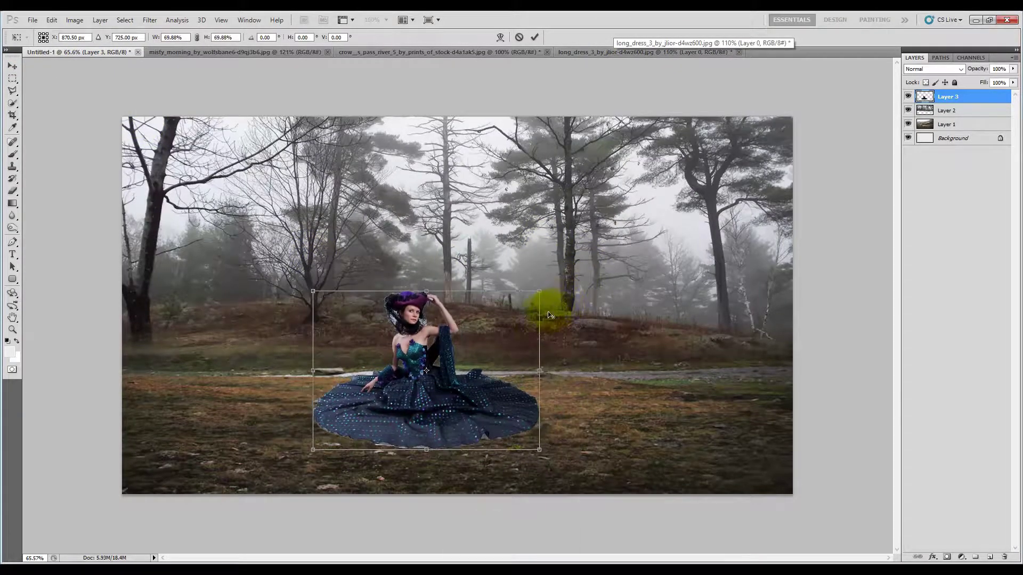
{"action": "left_click_drag", "start_coordinate": [422, 346], "coordinate": [442, 368]}
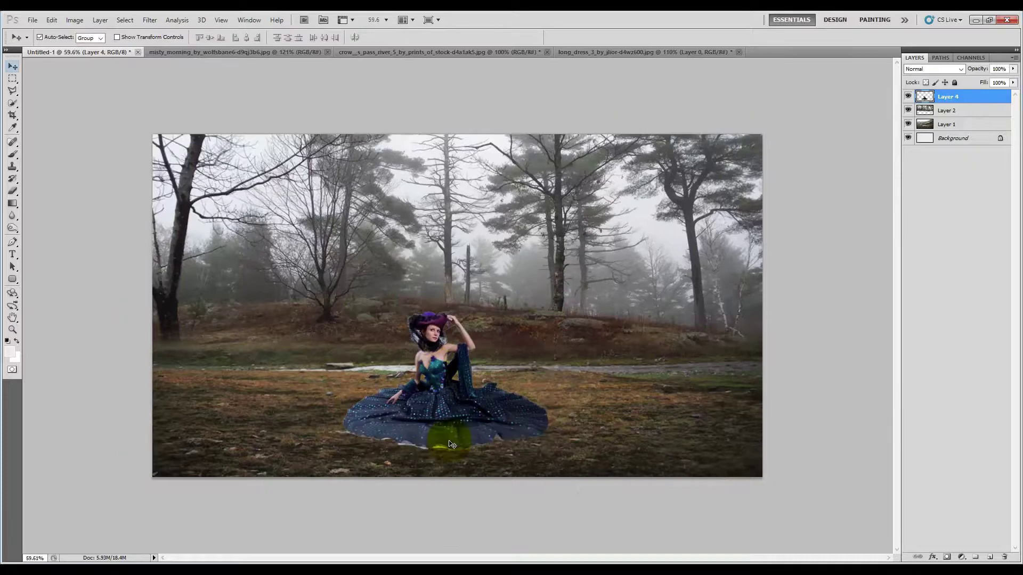
{"action": "scroll", "coordinate": [450, 444], "scroll_direction": "up", "scroll_amount": 2}
Soften the gown's hem with a smaller eraser, then reposition the layer.
{"action": "left_click", "coordinate": [7, 191]}
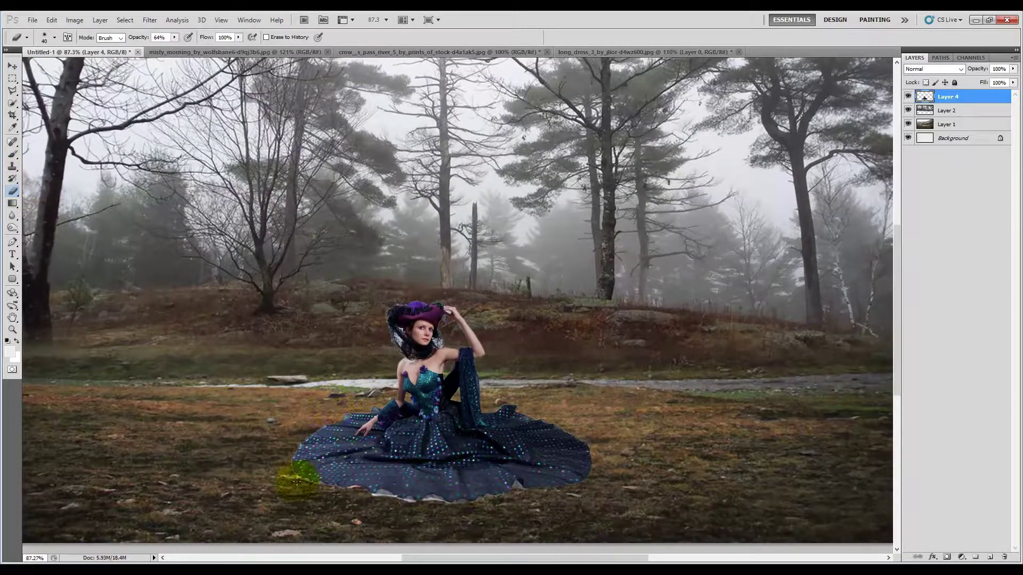
{"action": "scroll", "coordinate": [346, 508], "scroll_direction": "down", "scroll_amount": 1}
{"action": "key", "text": "bracketleft"}
{"action": "key", "text": "bracketleft"}
{"action": "key", "text": "bracketleft"}
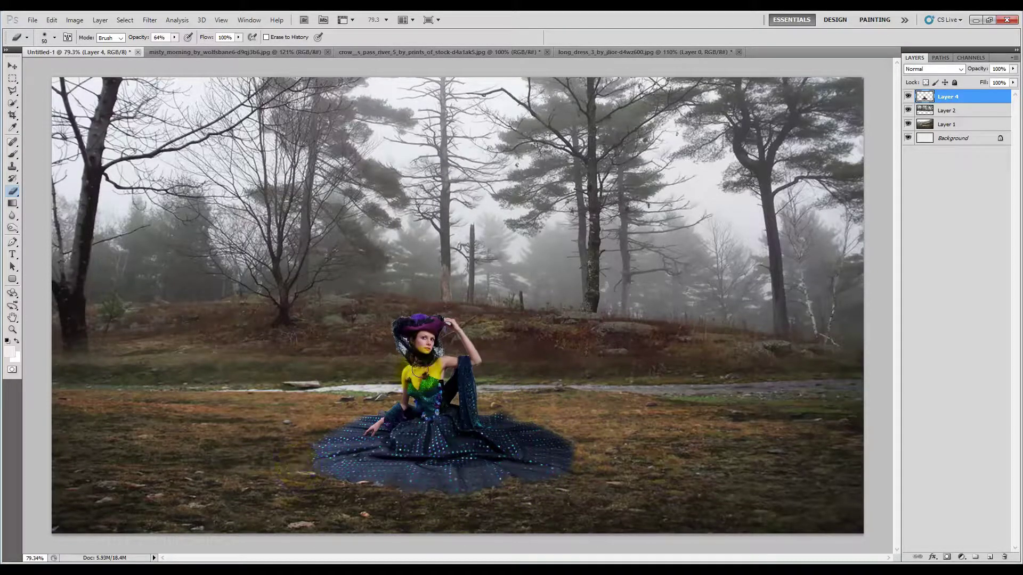
{"action": "left_click", "coordinate": [12, 65]}
{"action": "left_click_drag", "start_coordinate": [409, 342], "coordinate": [517, 243]}
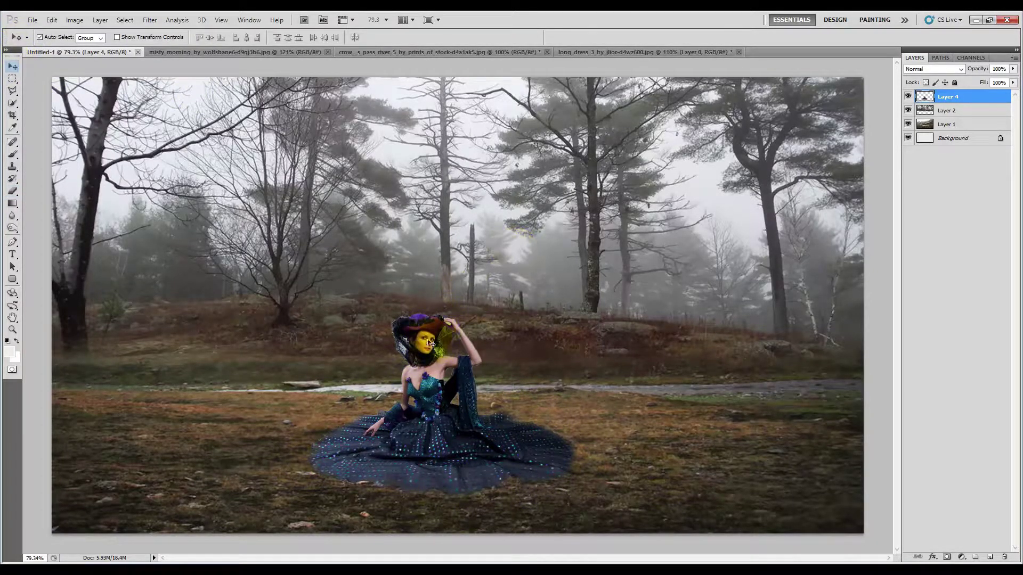
Darken the woman with Brightness/Contrast at -16 brightness and -15 contrast.
{"action": "left_click", "coordinate": [74, 19]}
{"action": "left_click", "coordinate": [242, 47]}
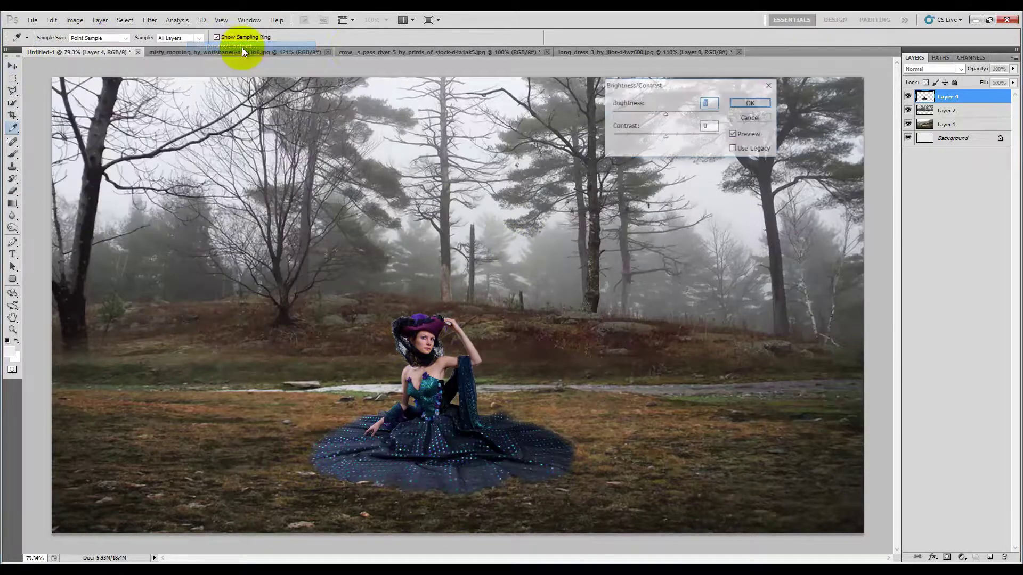
{"action": "left_click_drag", "start_coordinate": [666, 114], "coordinate": [649, 141]}
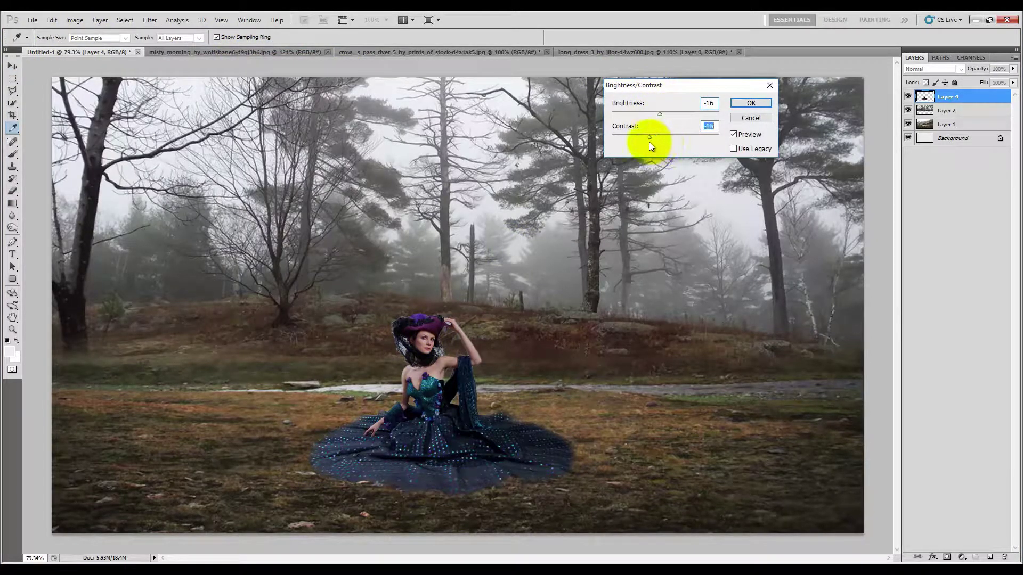
{"action": "left_click", "coordinate": [749, 103]}
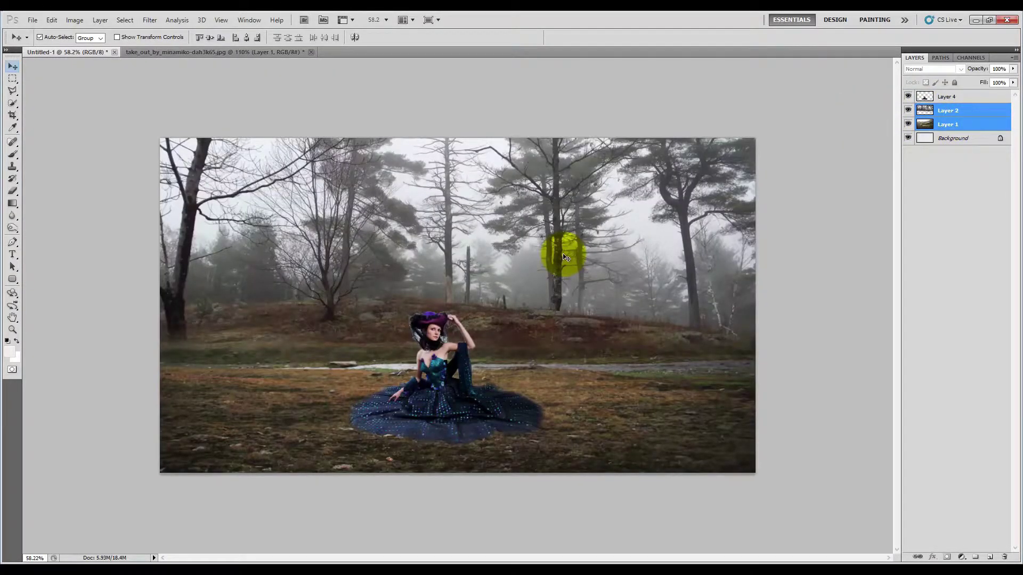
Merge Layers 1 and 2 and apply Color Balance -36, -16, +14 to the background.
{"action": "key", "text": "ctrl+e"}
{"action": "left_click", "coordinate": [75, 20]}
{"action": "mouse_move", "coordinate": [91, 46]}
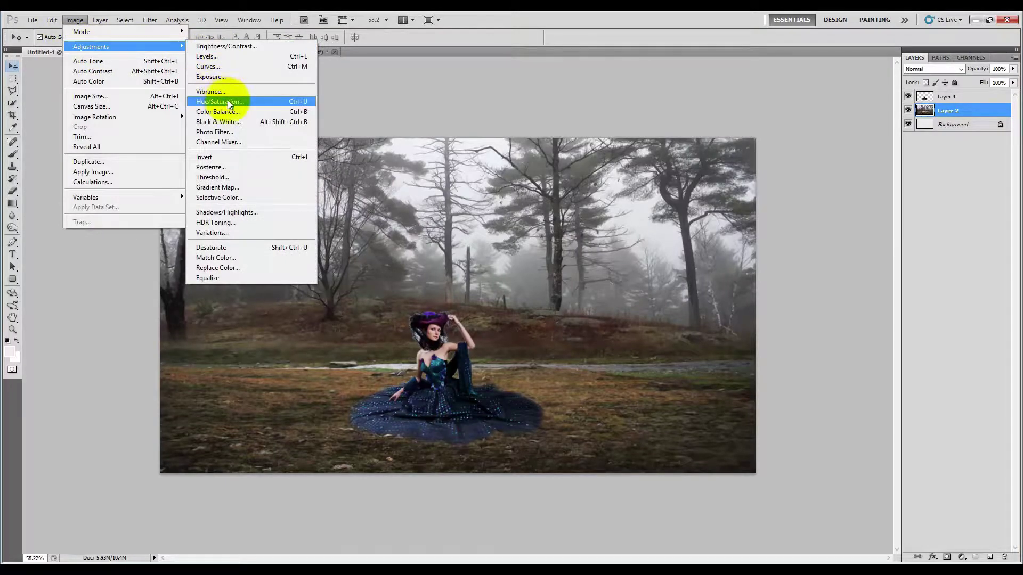
{"action": "left_click", "coordinate": [218, 111]}
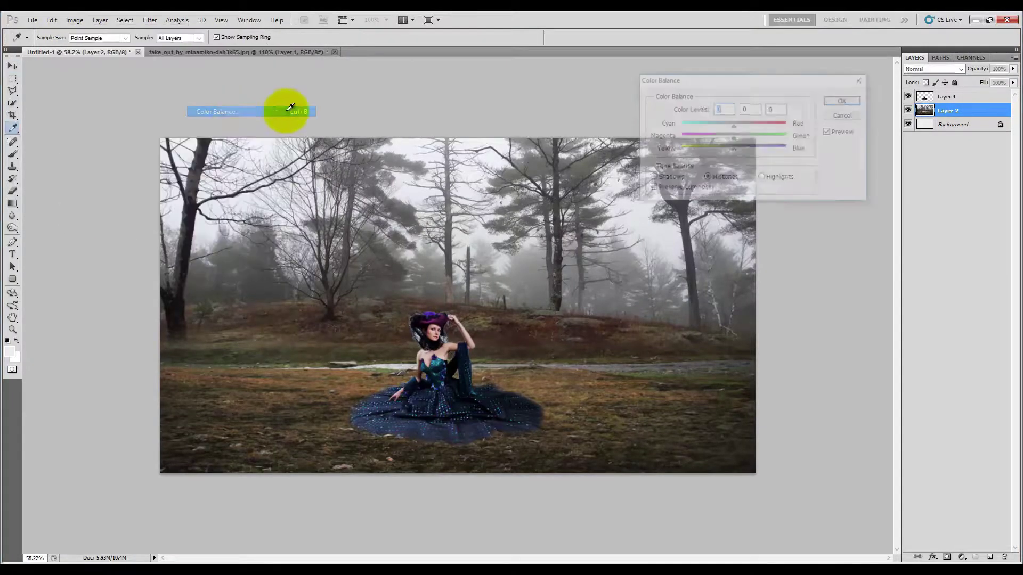
{"action": "left_click", "coordinate": [740, 152]}
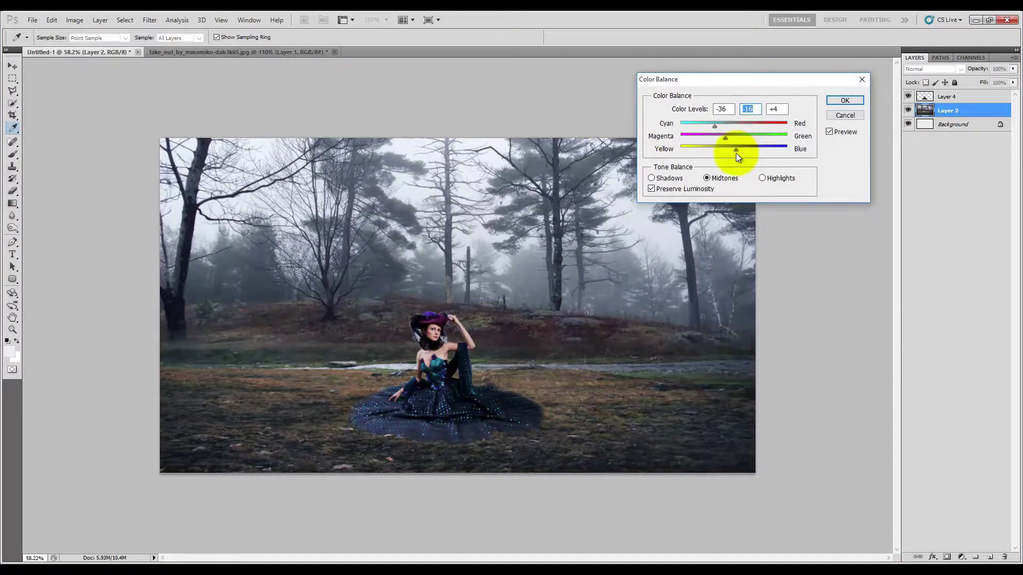
{"action": "left_click", "coordinate": [847, 102]}
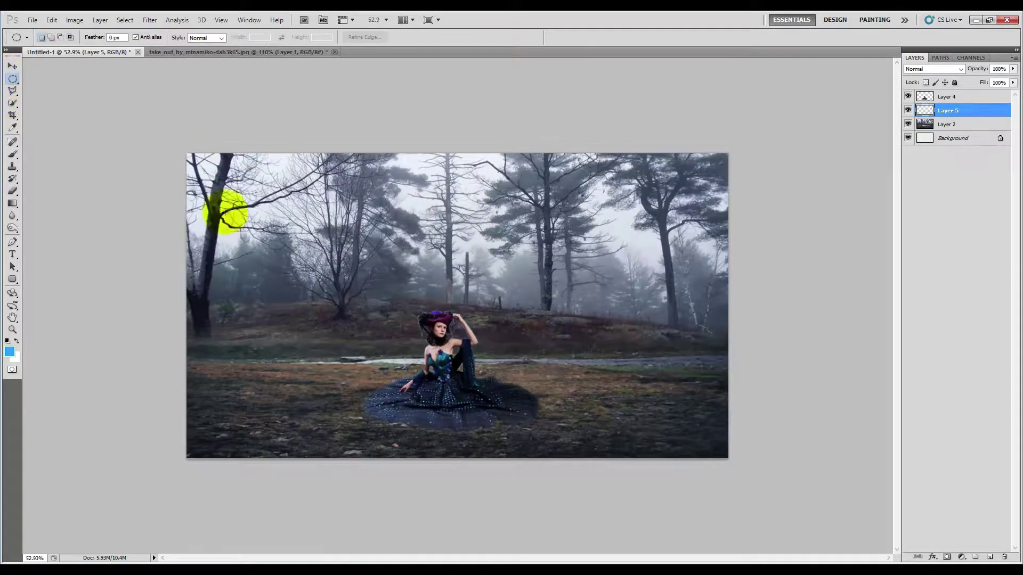
Draw an oval selection among the treetops, fill it with blue, and deselect.
{"action": "left_click_drag", "start_coordinate": [330, 221], "coordinate": [572, 287]}
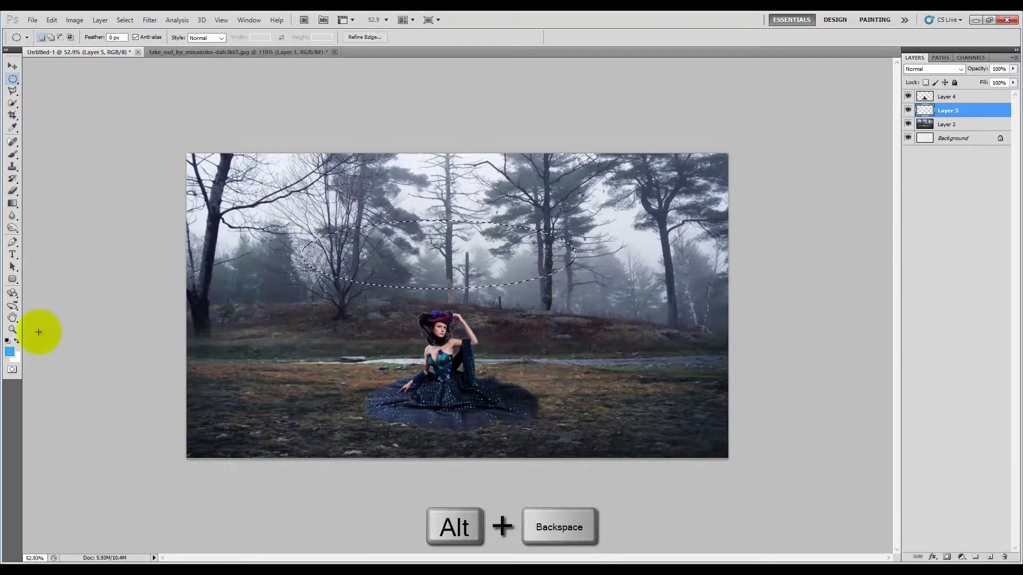
{"action": "key", "text": "alt+BackSpace"}
{"action": "key", "text": "ctrl+d"}
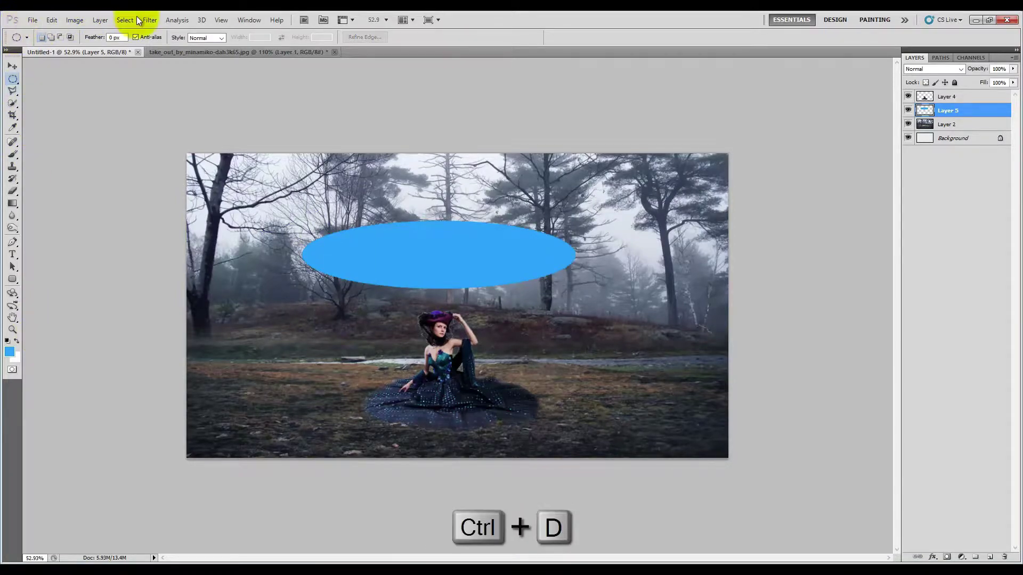
Gaussian-blur the blue oval and set its blend mode to Subtract.
{"action": "left_click", "coordinate": [149, 20]}
{"action": "mouse_move", "coordinate": [200, 117]}
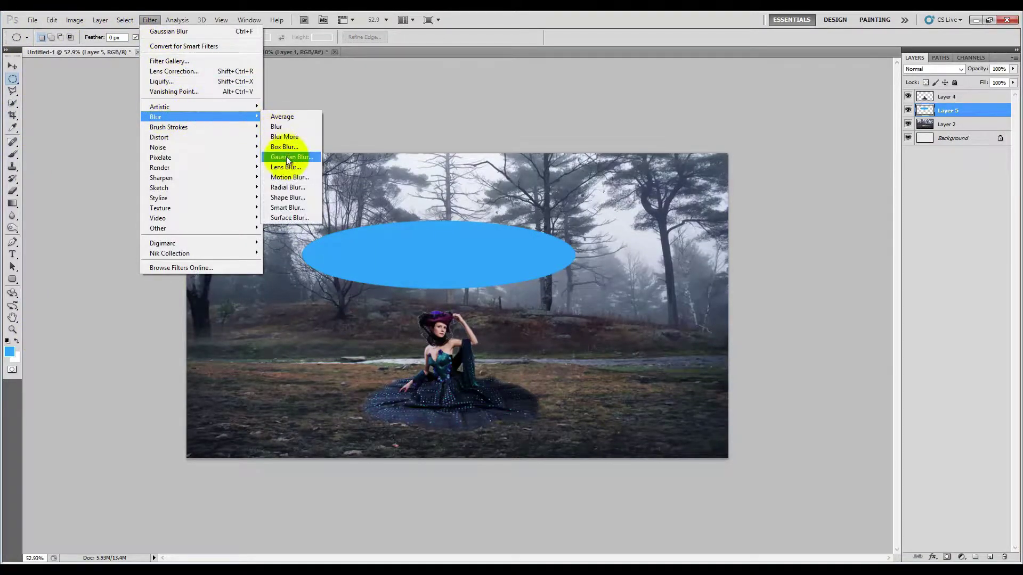
{"action": "left_click", "coordinate": [286, 157]}
{"action": "left_click", "coordinate": [865, 124]}
{"action": "left_click", "coordinate": [928, 71]}
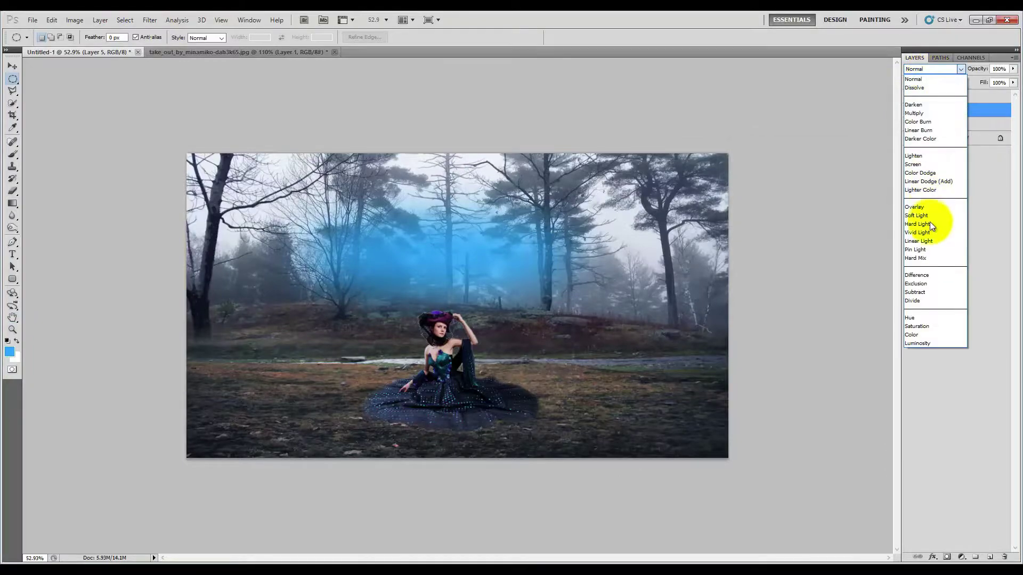
{"action": "left_click", "coordinate": [934, 293]}
{"action": "left_click", "coordinate": [12, 66]}
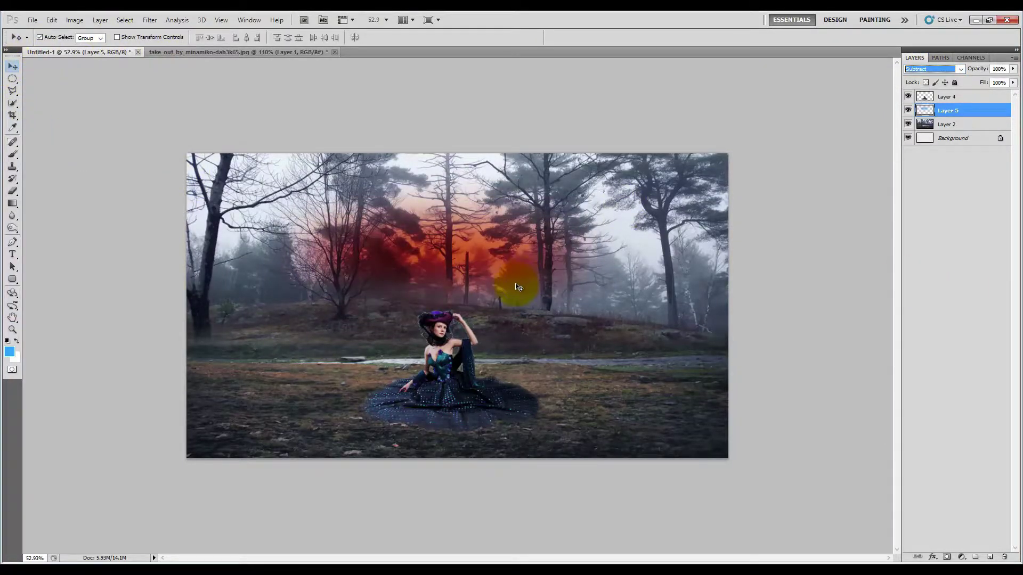
Free-transform Layer 5's glow wider, lower and above the canvas top, then commit it.
{"action": "key", "text": "ctrl+t"}
{"action": "left_click_drag", "start_coordinate": [628, 254], "coordinate": [876, 256]}
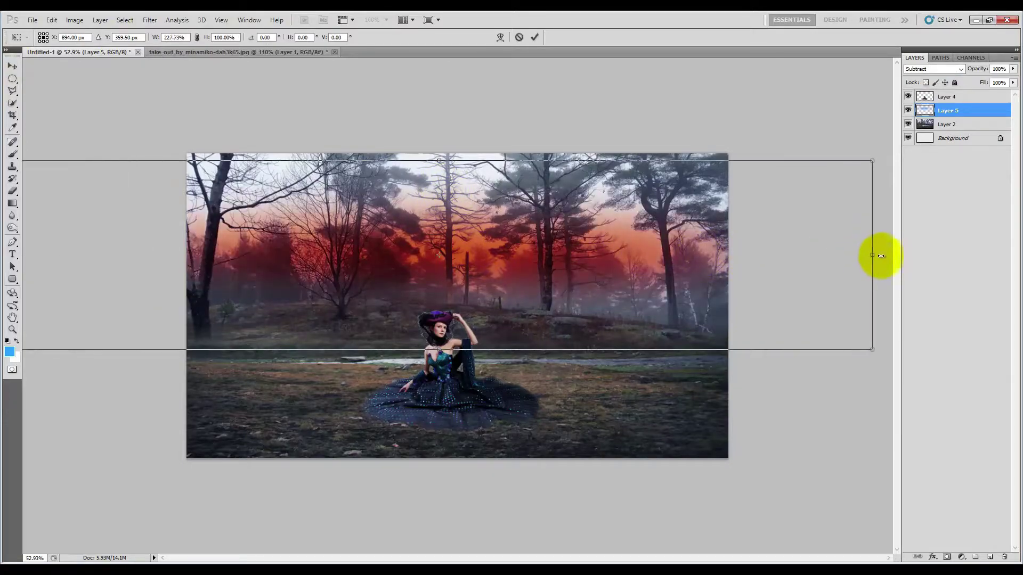
{"action": "left_click_drag", "start_coordinate": [441, 356], "coordinate": [439, 487]}
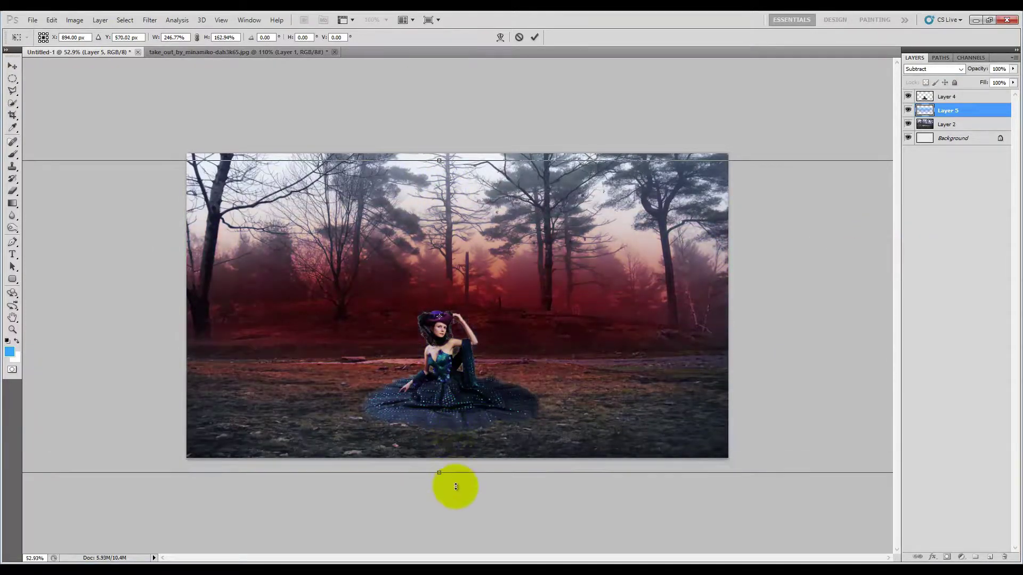
{"action": "left_click_drag", "start_coordinate": [440, 161], "coordinate": [441, 59]}
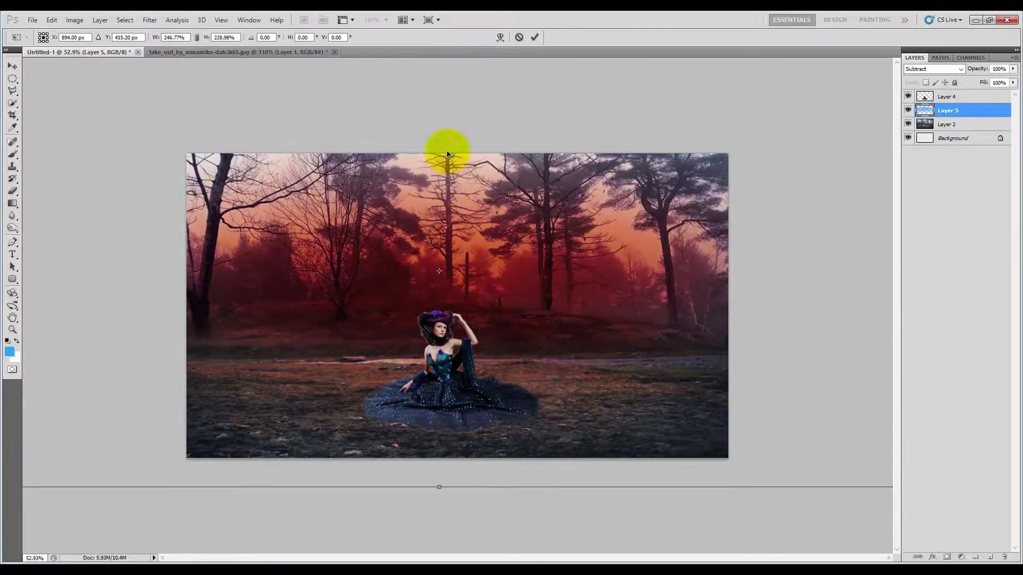
{"action": "scroll", "coordinate": [466, 269], "scroll_direction": "down", "scroll_amount": 2}
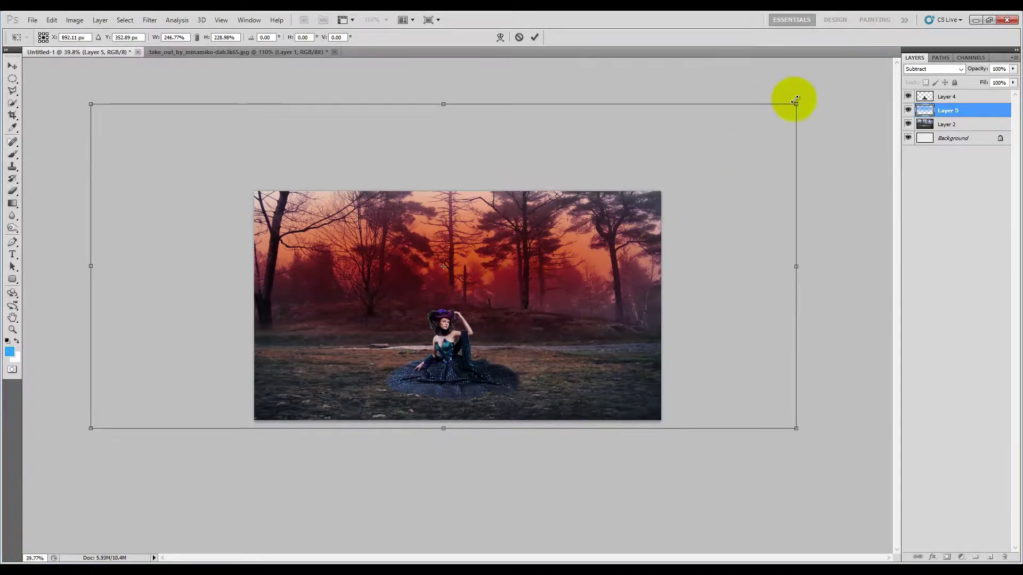
{"action": "left_click_drag", "start_coordinate": [784, 112], "coordinate": [913, 56]}
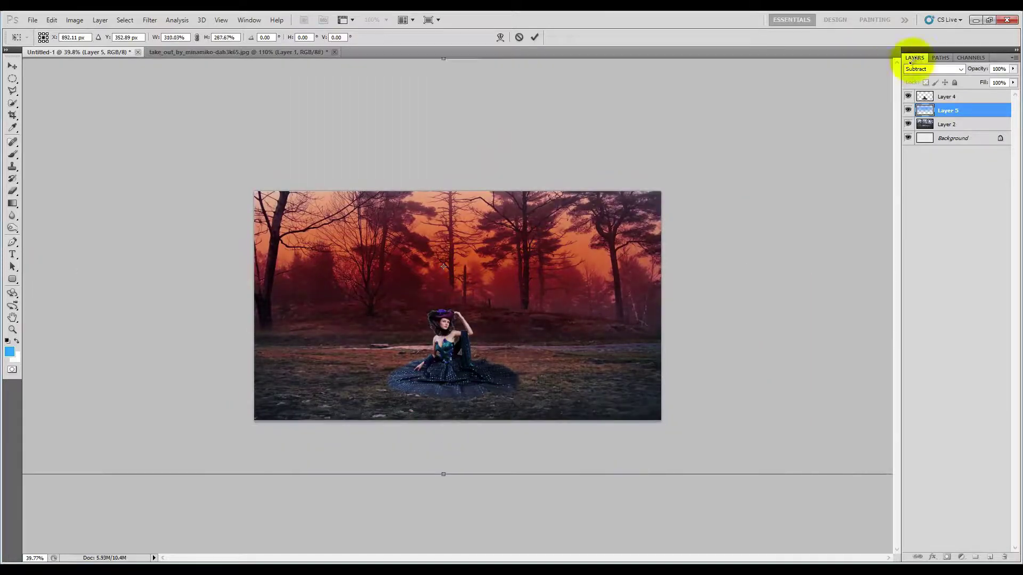
{"action": "left_click_drag", "start_coordinate": [516, 295], "coordinate": [519, 293]}
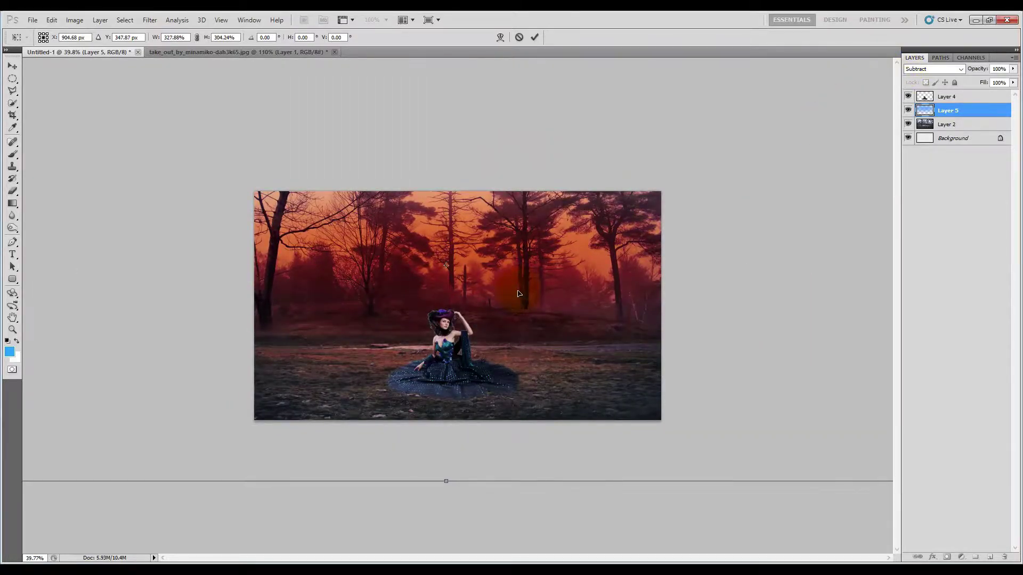
{"action": "key", "text": "Return"}
Add a new Layer 6 above Layer 2 as the working layer.
{"action": "left_click", "coordinate": [948, 124]}
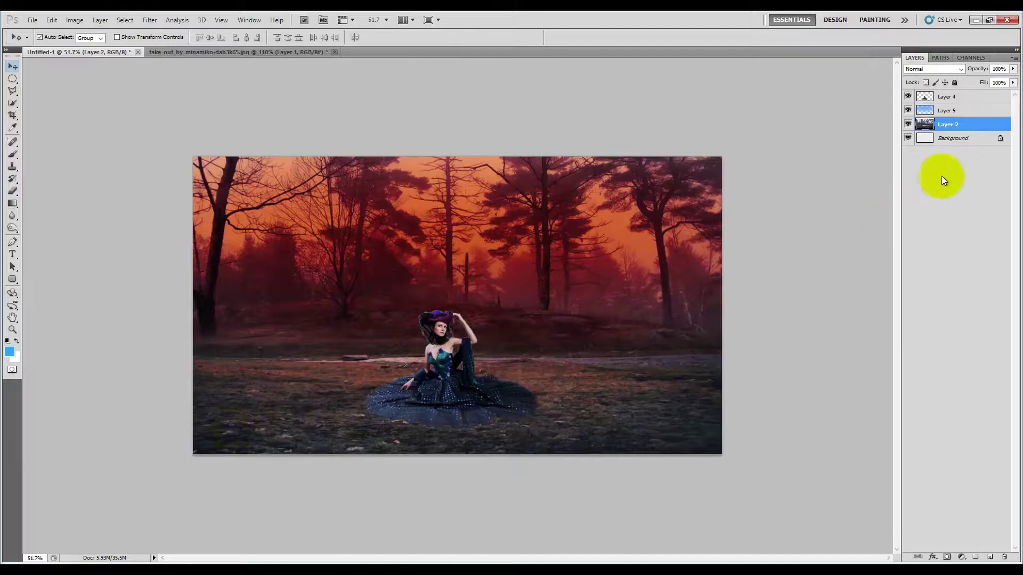
{"action": "left_click", "coordinate": [989, 557]}
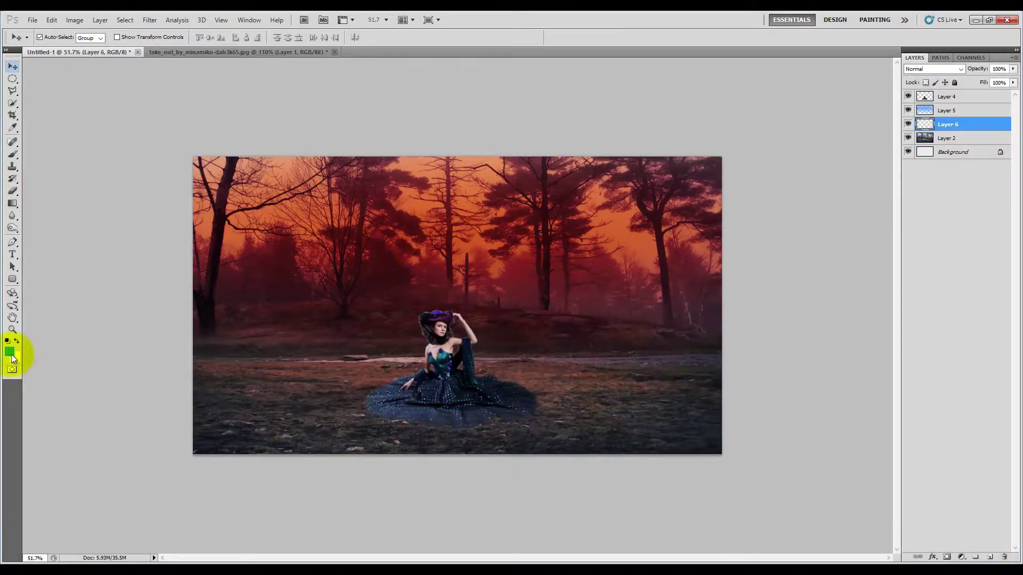
{"action": "left_click", "coordinate": [812, 185]}
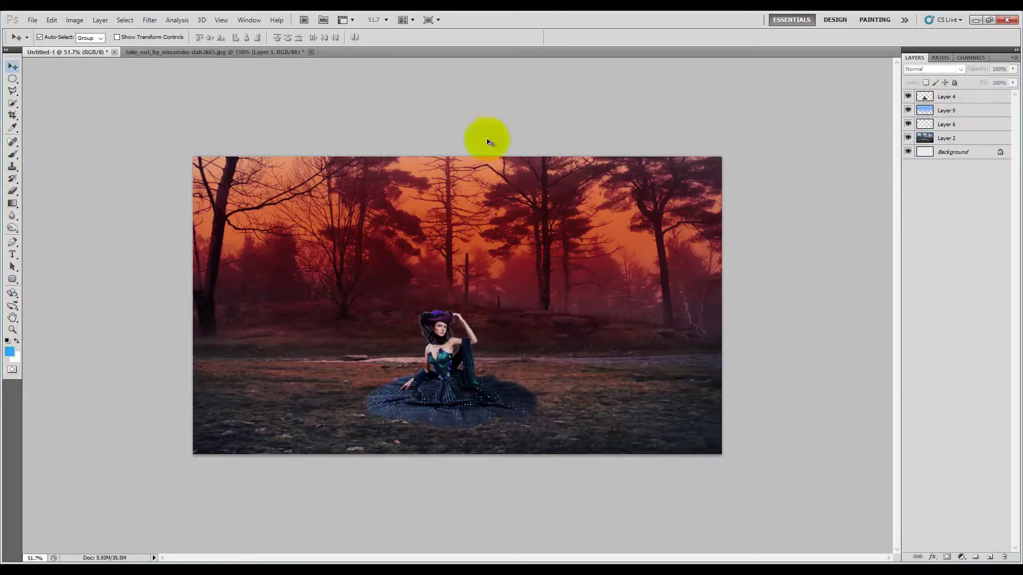
{"action": "left_click", "coordinate": [948, 124]}
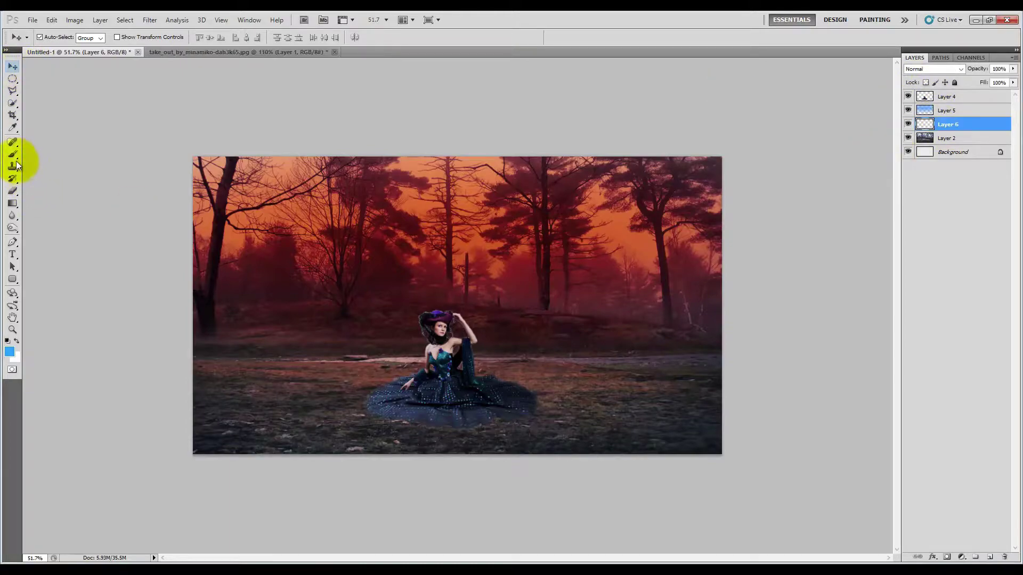
Paint soft blue over the left and right ground and set the layer to Subtract.
{"action": "left_click", "coordinate": [12, 155]}
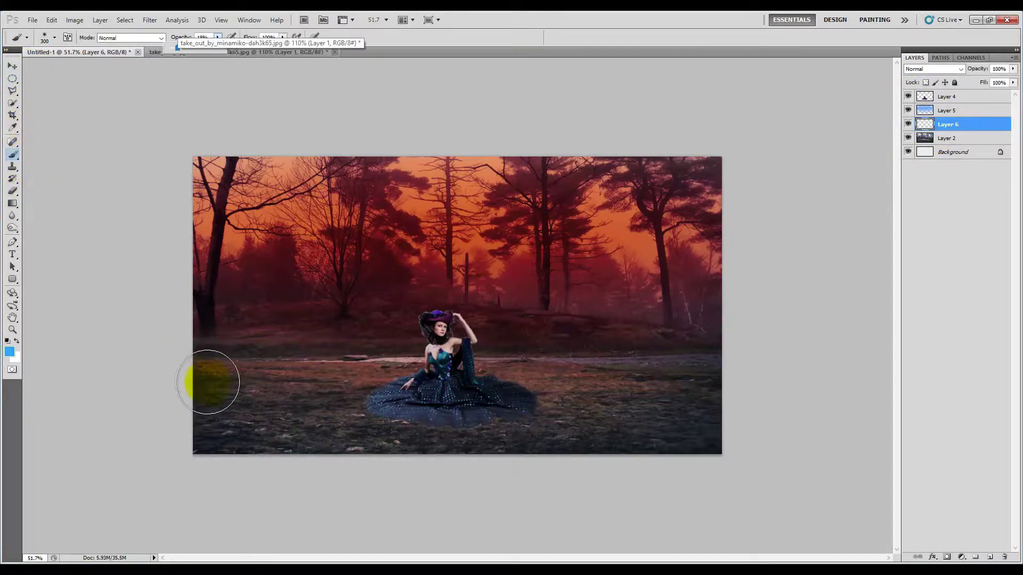
{"action": "mouse_move", "coordinate": [213, 381]}
{"action": "left_mouse_down"}
{"action": "mouse_move", "coordinate": [359, 391]}
{"action": "mouse_move", "coordinate": [237, 436]}
{"action": "mouse_move", "coordinate": [305, 382]}
{"action": "left_mouse_up"}
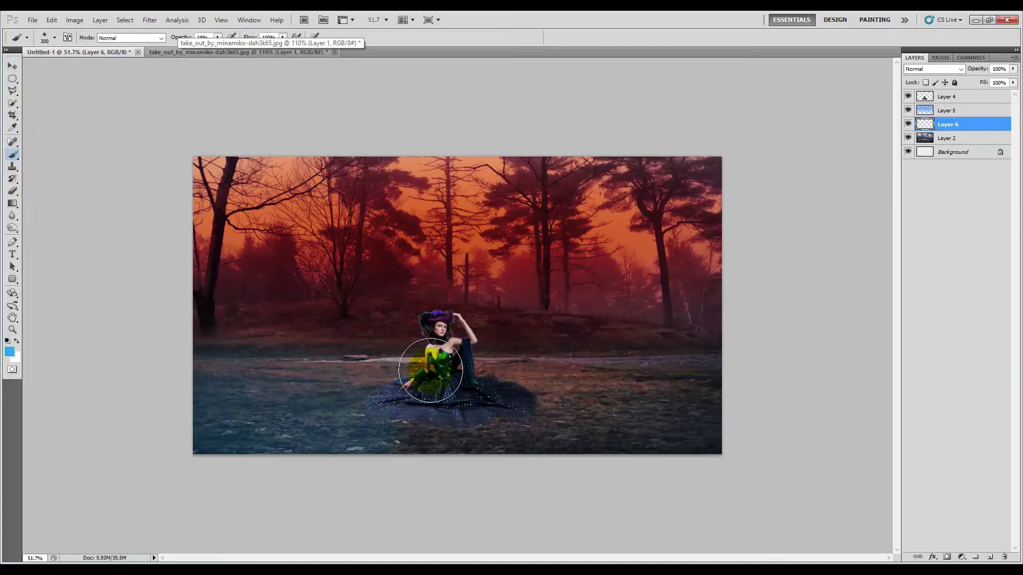
{"action": "mouse_move", "coordinate": [430, 370]}
{"action": "left_mouse_down"}
{"action": "mouse_move", "coordinate": [657, 392]}
{"action": "mouse_move", "coordinate": [589, 445]}
{"action": "mouse_move", "coordinate": [475, 411]}
{"action": "mouse_move", "coordinate": [612, 383]}
{"action": "left_mouse_up"}
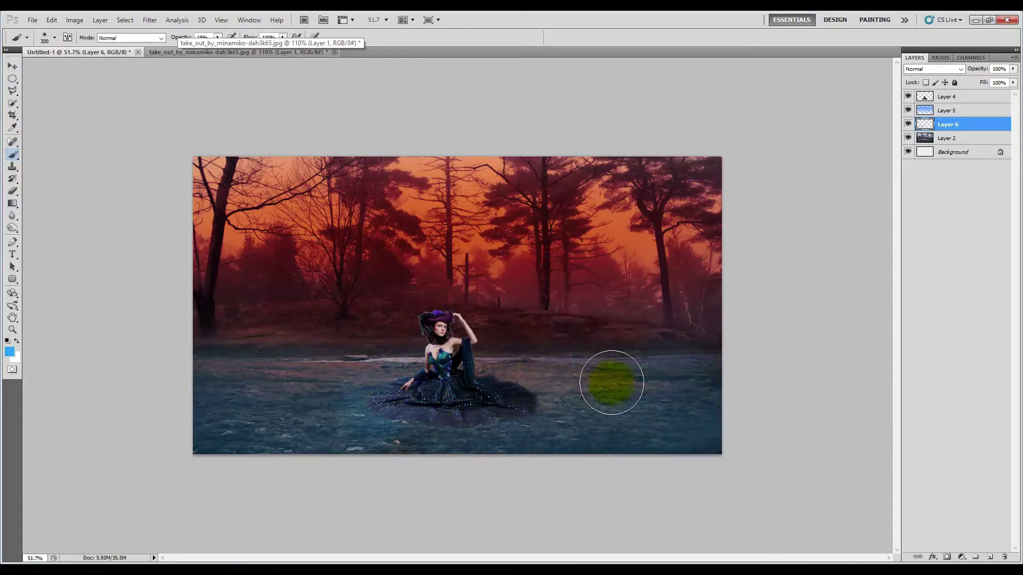
{"action": "left_click", "coordinate": [929, 68]}
{"action": "scroll", "coordinate": [929, 69], "scroll_direction": "down", "scroll_amount": 10}
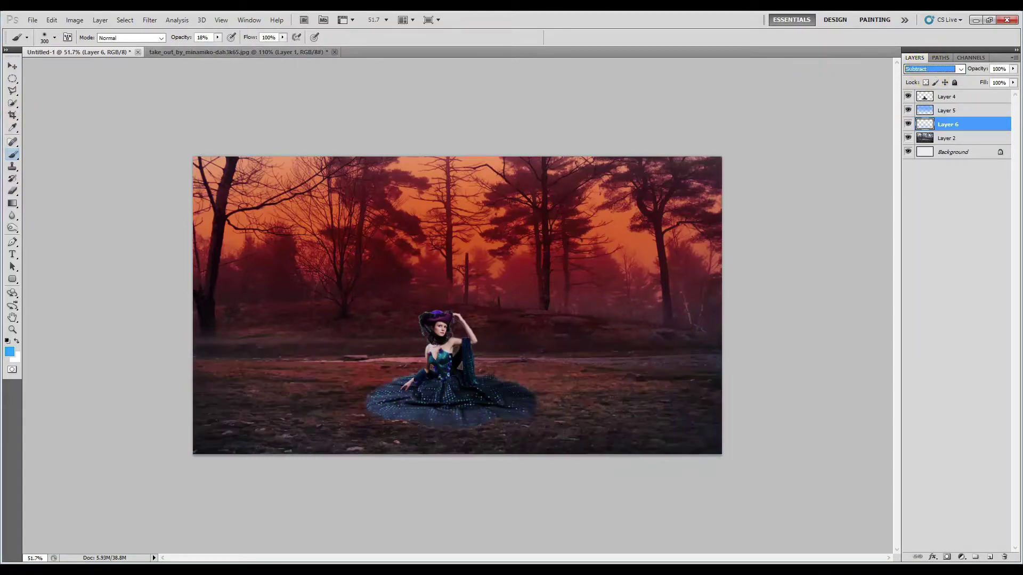
{"action": "left_click", "coordinate": [12, 67]}
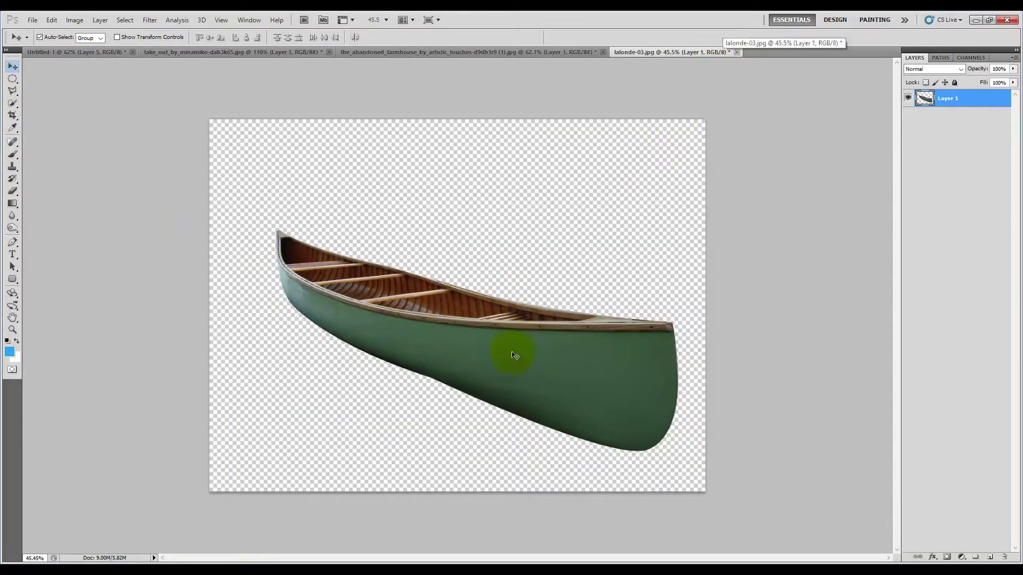
Bring the canoe in, shrink it, move it lower right, and tilt it slightly counter-clockwise.
{"action": "left_click_drag", "start_coordinate": [514, 354], "coordinate": [624, 361]}
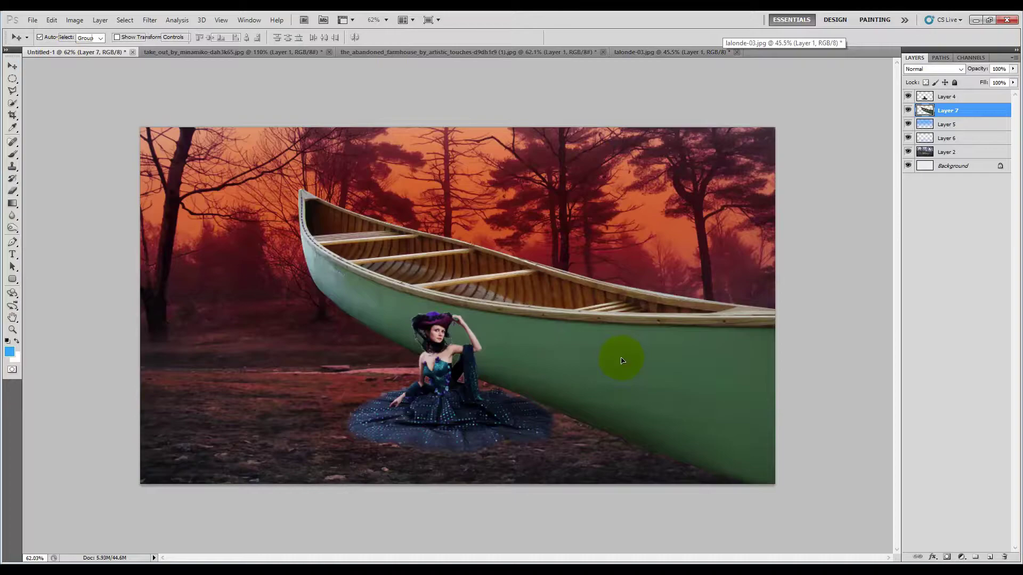
{"action": "key", "text": "ctrl+t"}
{"action": "left_click_drag", "start_coordinate": [298, 194], "coordinate": [434, 294]}
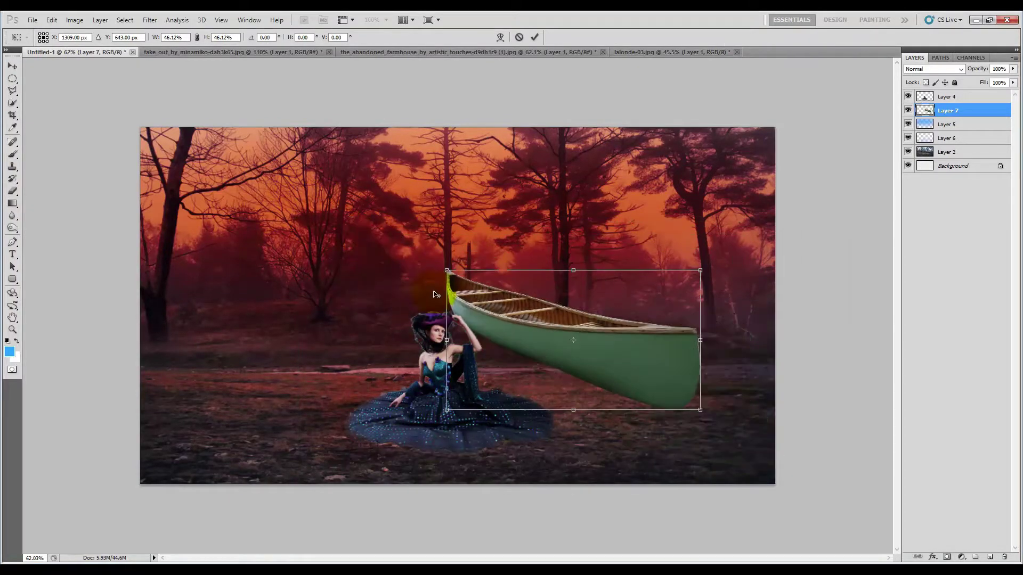
{"action": "left_click_drag", "start_coordinate": [616, 354], "coordinate": [719, 413]}
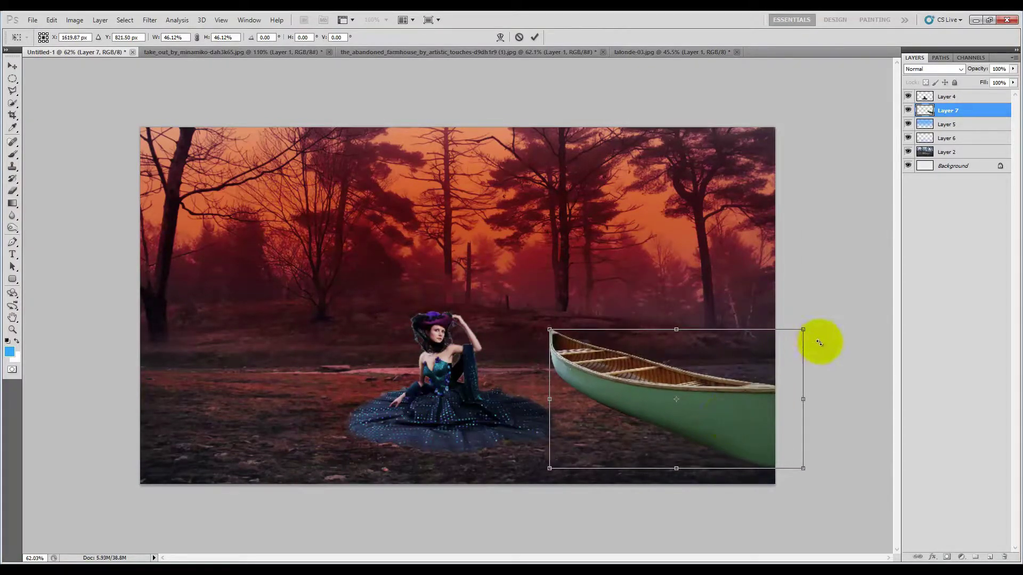
{"action": "left_click_drag", "start_coordinate": [819, 342], "coordinate": [817, 322]}
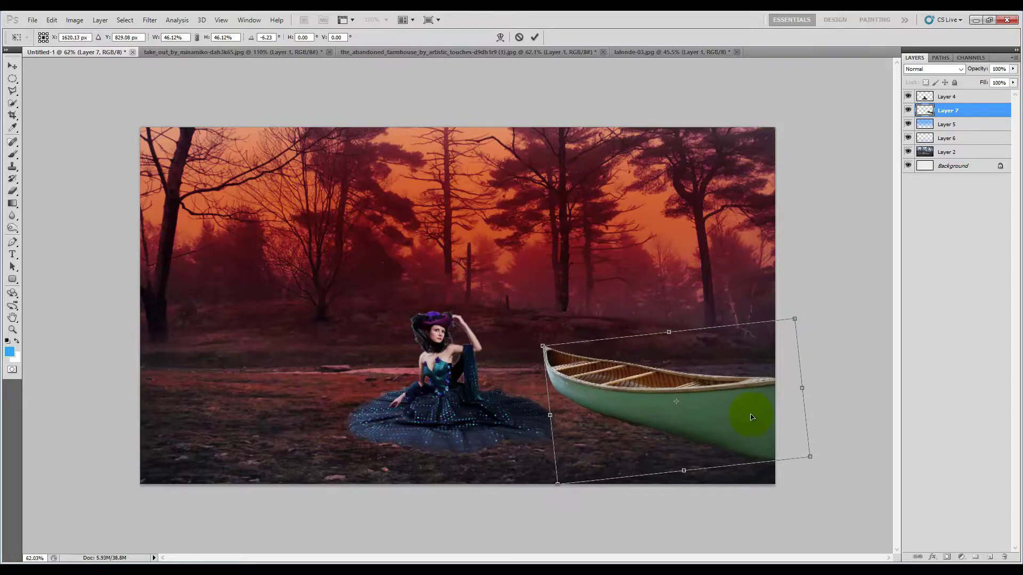
{"action": "key", "text": "Return"}
Lower the canoe onto the ground and softly erase its lower hull edge.
{"action": "scroll", "coordinate": [673, 392], "scroll_direction": "up", "scroll_amount": 3}
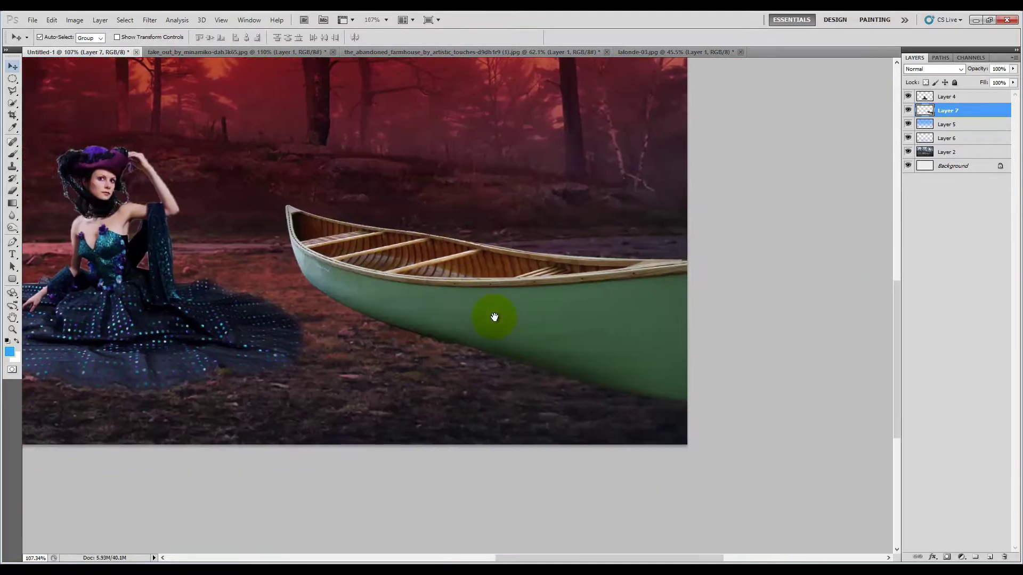
{"action": "left_click_drag", "start_coordinate": [428, 285], "coordinate": [427, 292]}
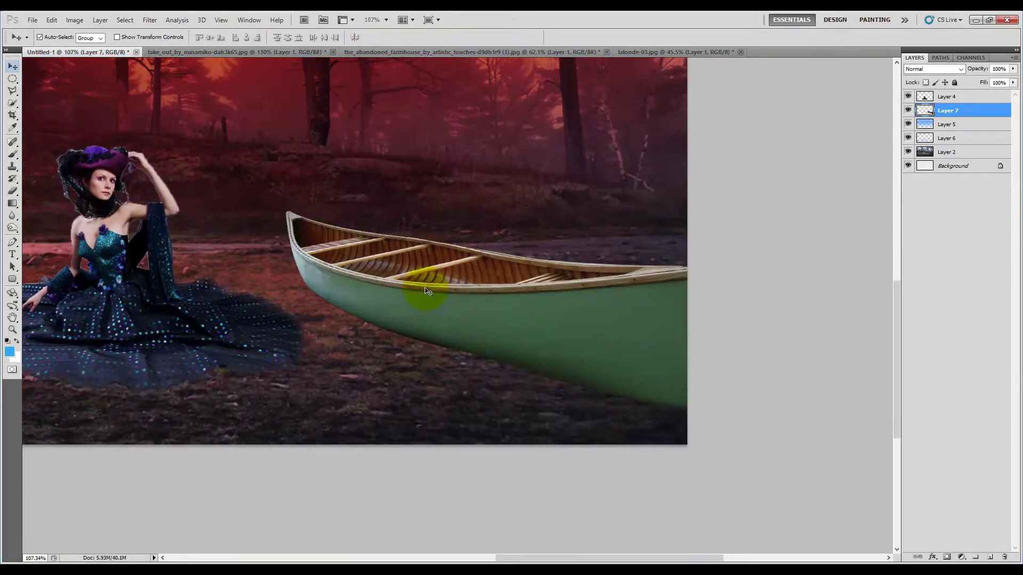
{"action": "left_click", "coordinate": [12, 192]}
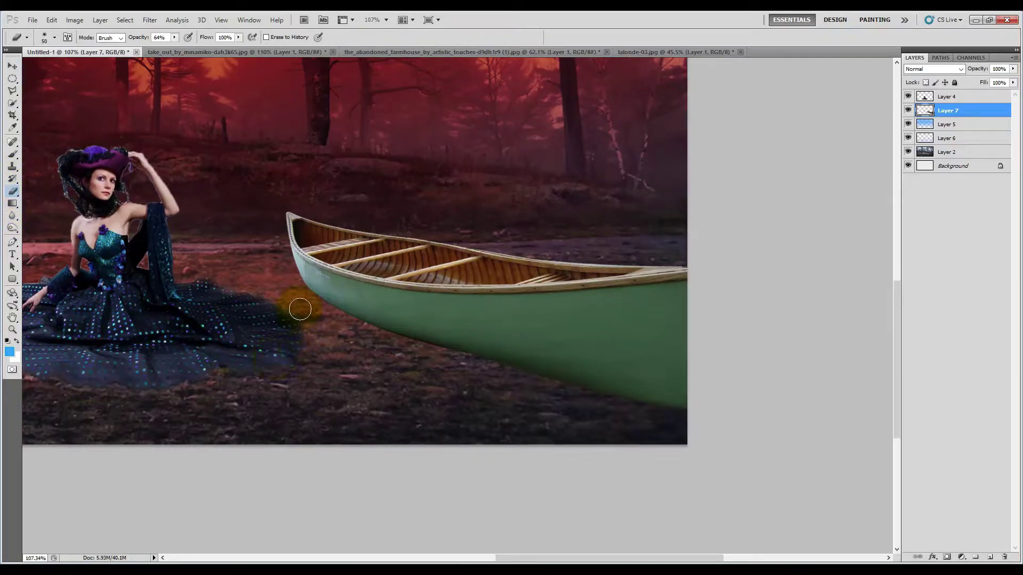
{"action": "mouse_move", "coordinate": [352, 324]}
{"action": "left_mouse_down"}
{"action": "mouse_move", "coordinate": [703, 403]}
{"action": "mouse_move", "coordinate": [305, 293]}
{"action": "left_mouse_up"}
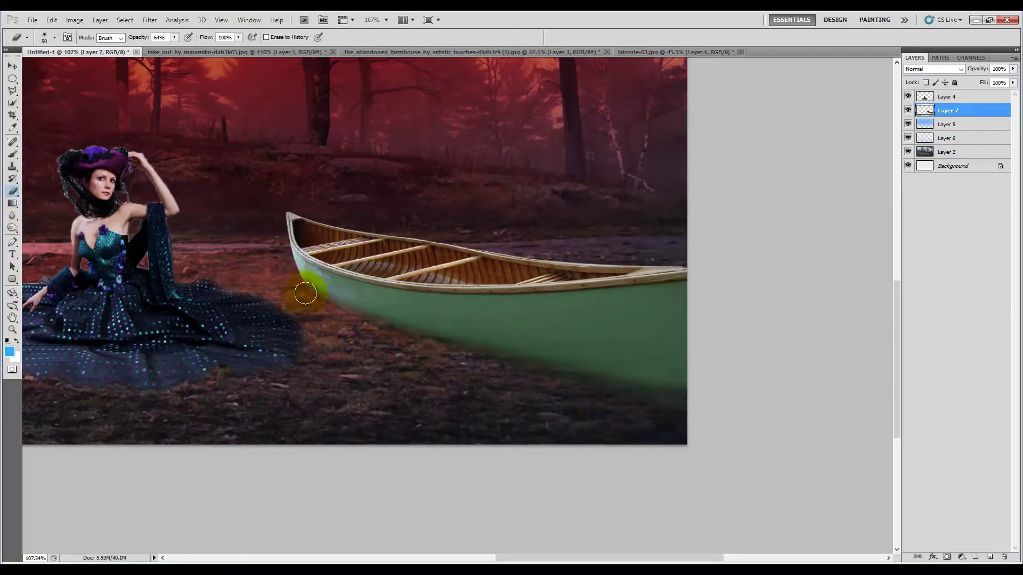
{"action": "scroll", "coordinate": [662, 402], "scroll_direction": "down", "scroll_amount": 5}
Shift the canoe's Color Balance strongly toward red (+100).
{"action": "key", "text": "v"}
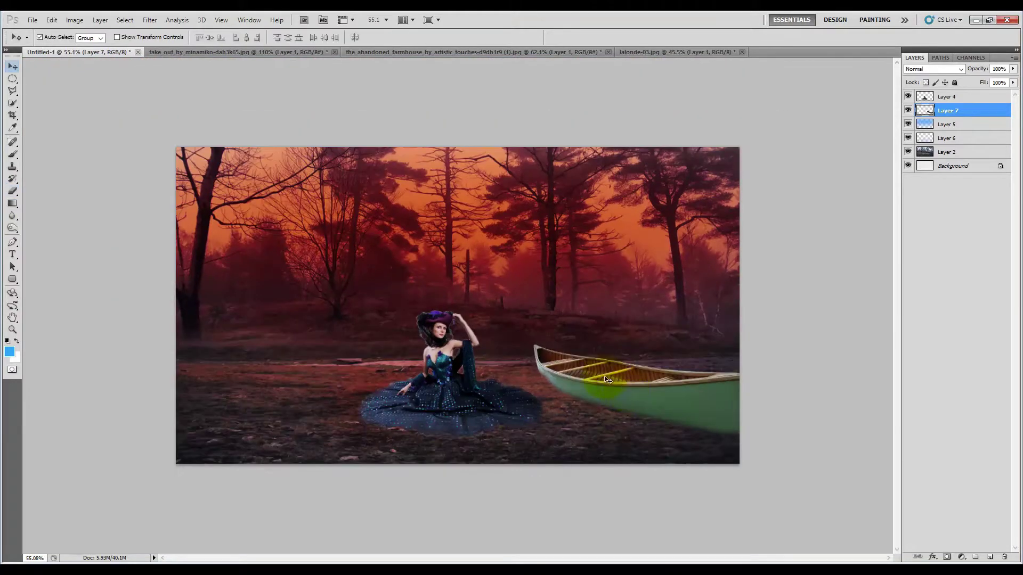
{"action": "left_click", "coordinate": [64, 19]}
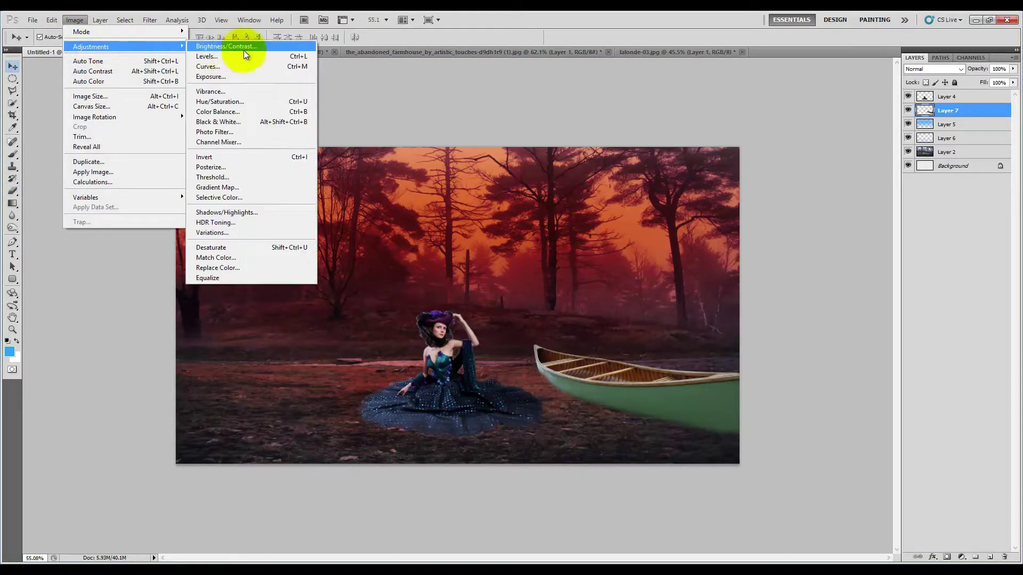
{"action": "left_click", "coordinate": [224, 111]}
{"action": "left_click_drag", "start_coordinate": [744, 133], "coordinate": [780, 139]}
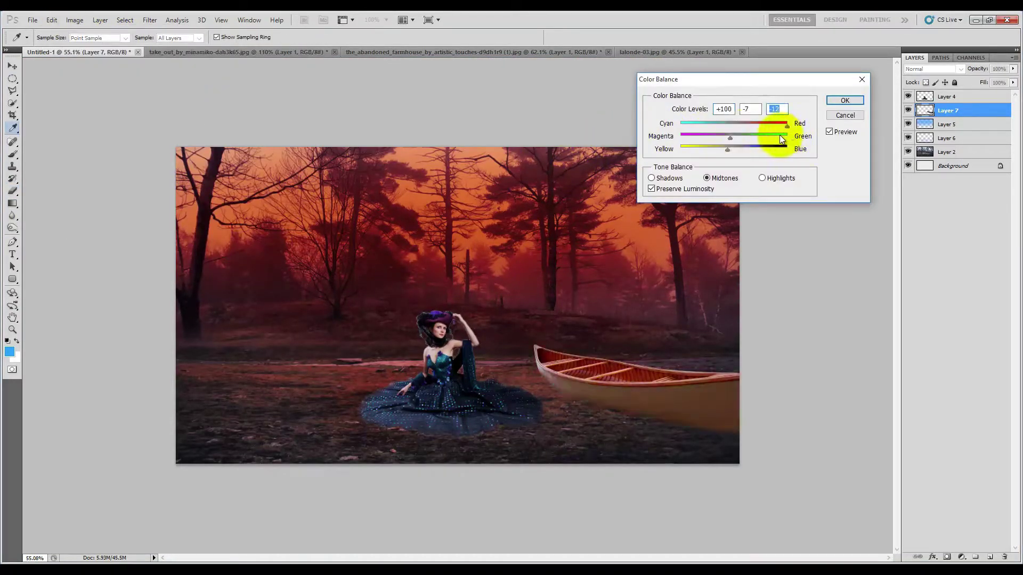
{"action": "left_click", "coordinate": [844, 100]}
Darken the canoe with Brightness/Contrast at -27 brightness and -10 contrast.
{"action": "scroll", "coordinate": [197, 140], "scroll_direction": "down", "scroll_amount": 1}
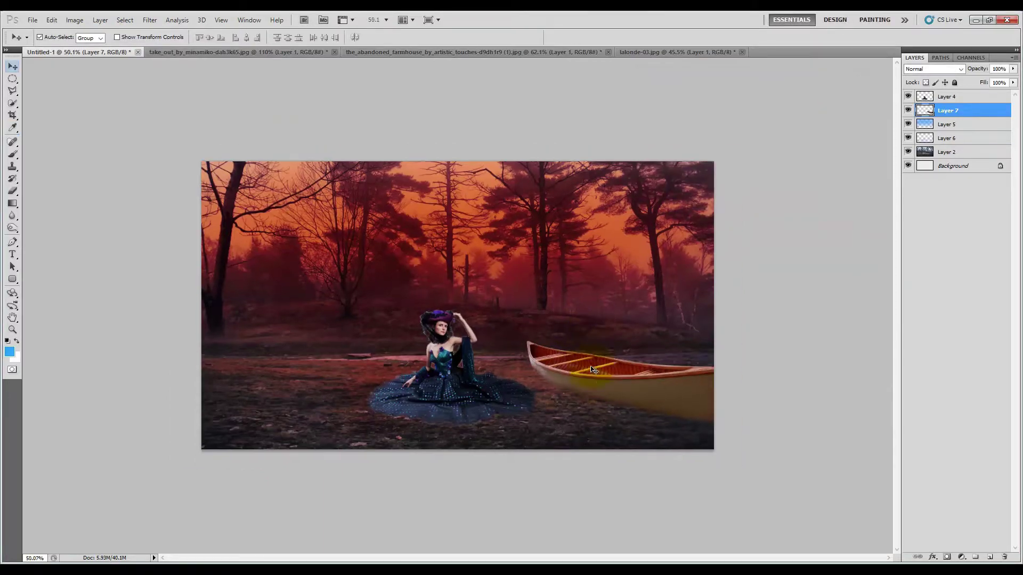
{"action": "left_click", "coordinate": [75, 19]}
{"action": "left_click", "coordinate": [205, 46]}
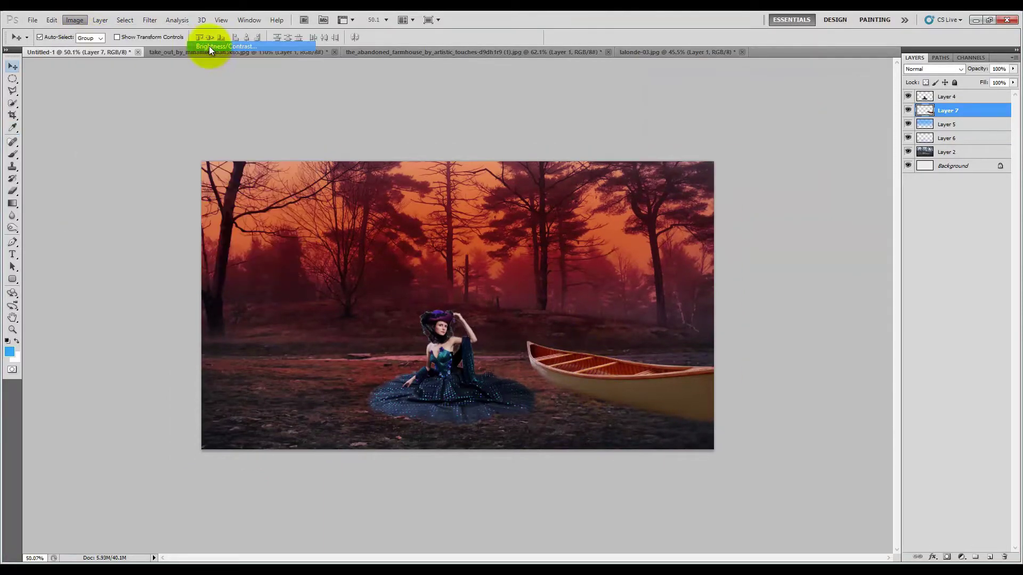
{"action": "left_click_drag", "start_coordinate": [665, 114], "coordinate": [656, 113]}
{"action": "left_click_drag", "start_coordinate": [665, 137], "coordinate": [655, 136]}
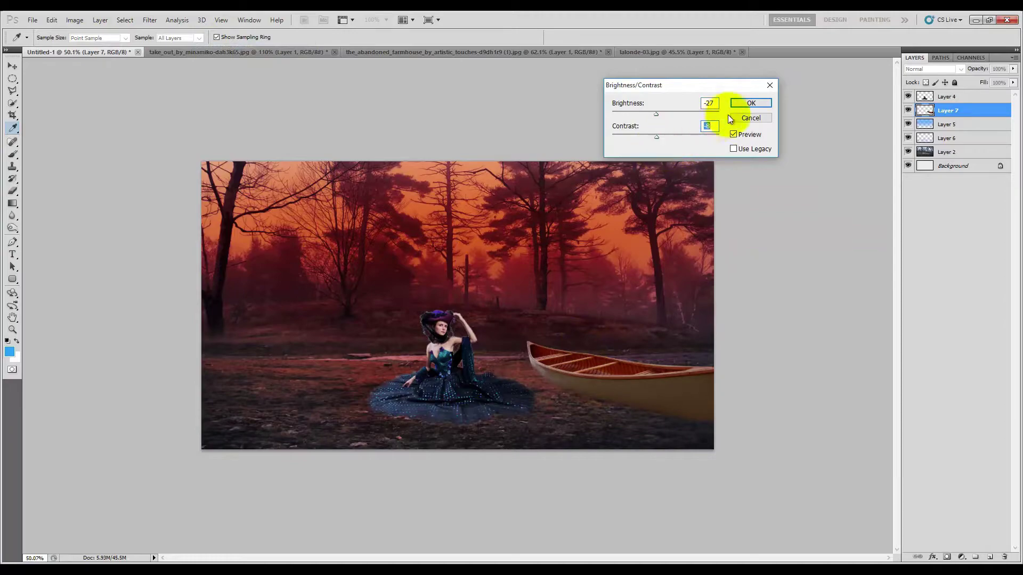
{"action": "left_click", "coordinate": [748, 103]}
Drag the abandoned house into the composite's far left and warm it with Color Balance.
{"action": "left_click", "coordinate": [488, 51]}
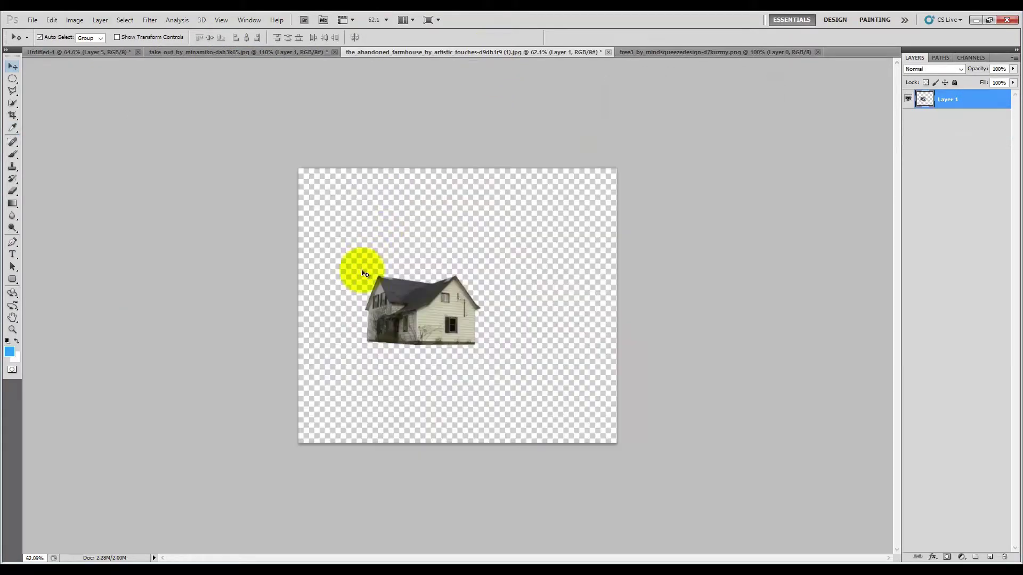
{"action": "left_click_drag", "start_coordinate": [365, 269], "coordinate": [81, 56]}
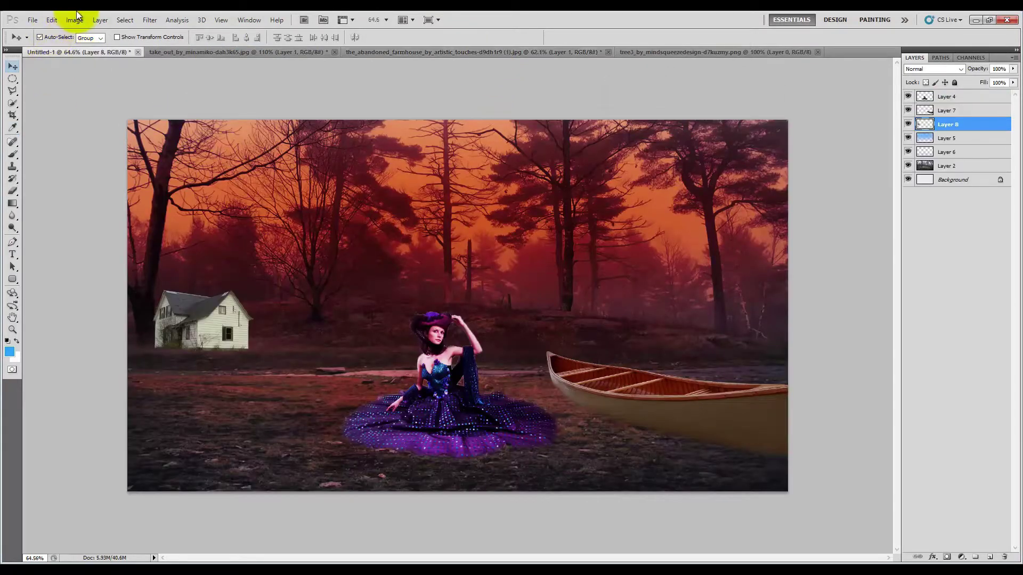
{"action": "left_click", "coordinate": [80, 20]}
{"action": "left_click", "coordinate": [225, 236]}
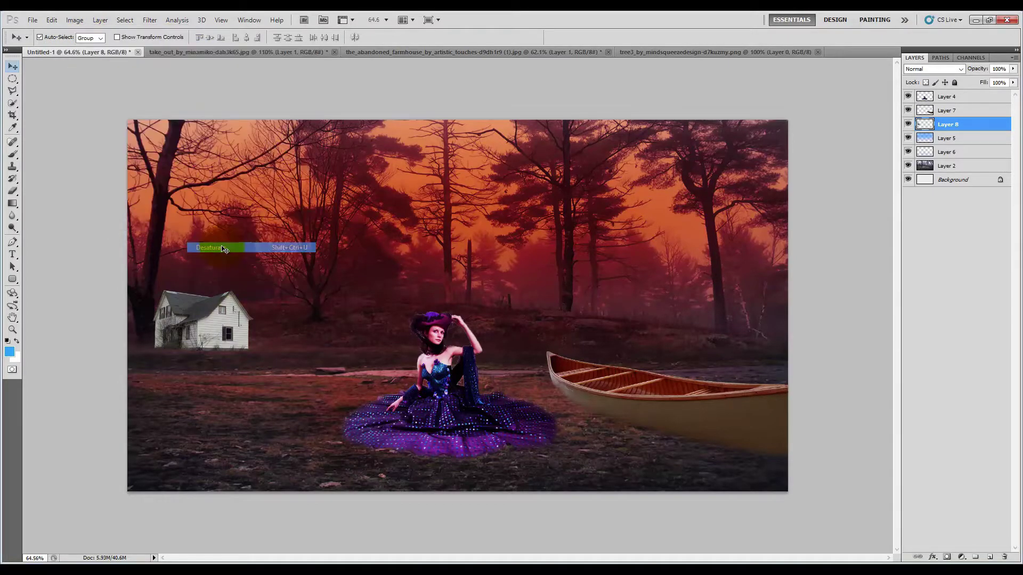
{"action": "left_click", "coordinate": [80, 24]}
{"action": "mouse_move", "coordinate": [91, 46]}
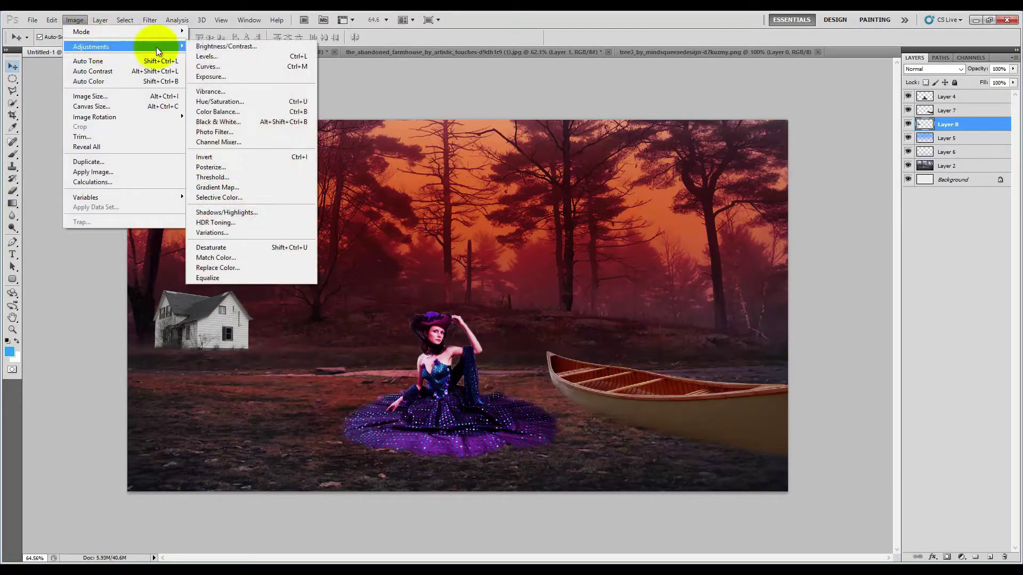
{"action": "left_click", "coordinate": [222, 110]}
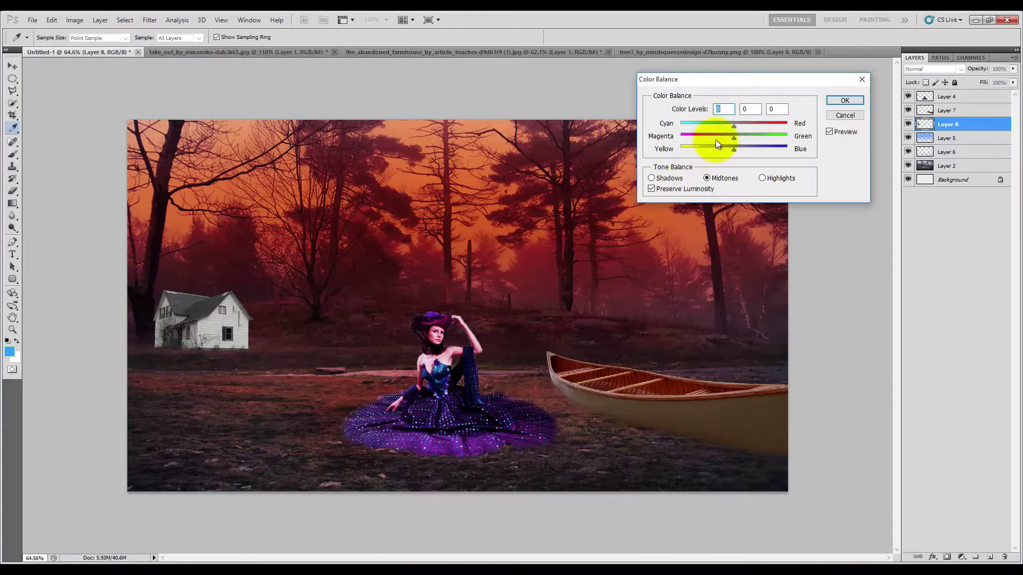
{"action": "left_click", "coordinate": [845, 101]}
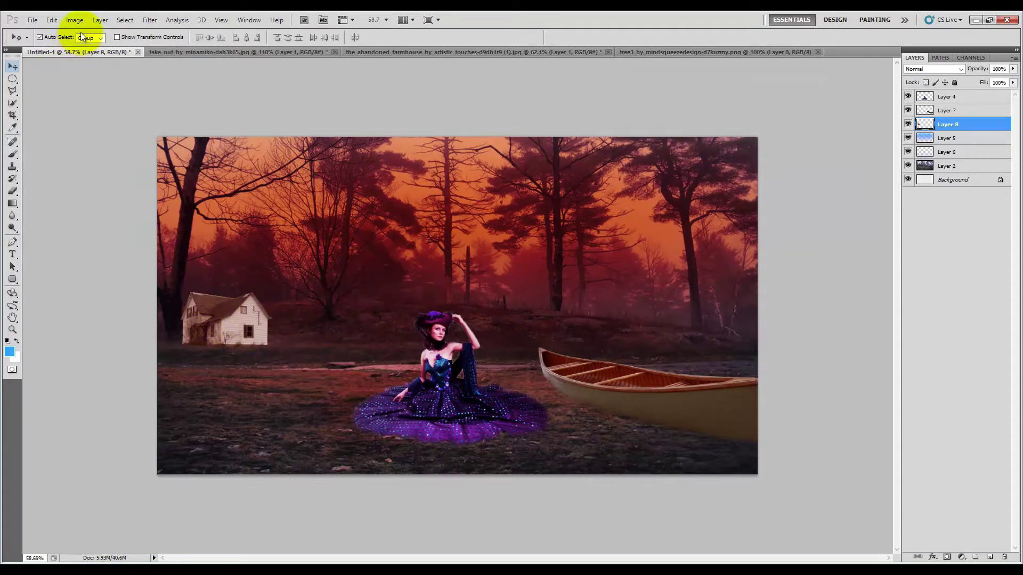
Lower the house's brightness with Brightness/Contrast to blend it in.
{"action": "left_click", "coordinate": [78, 22]}
{"action": "left_click", "coordinate": [219, 43]}
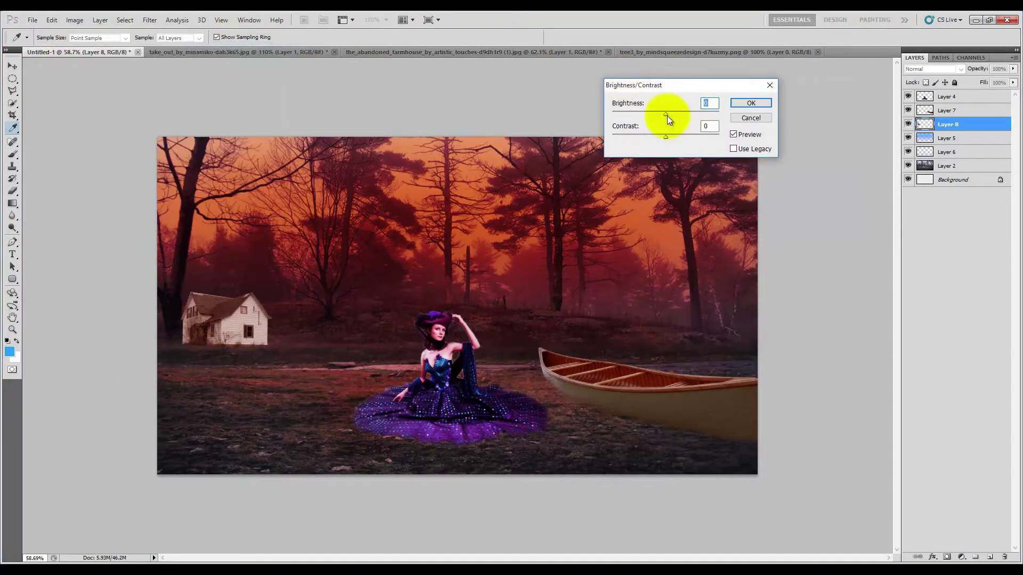
{"action": "left_click_drag", "start_coordinate": [666, 116], "coordinate": [645, 114]}
{"action": "left_click", "coordinate": [750, 103]}
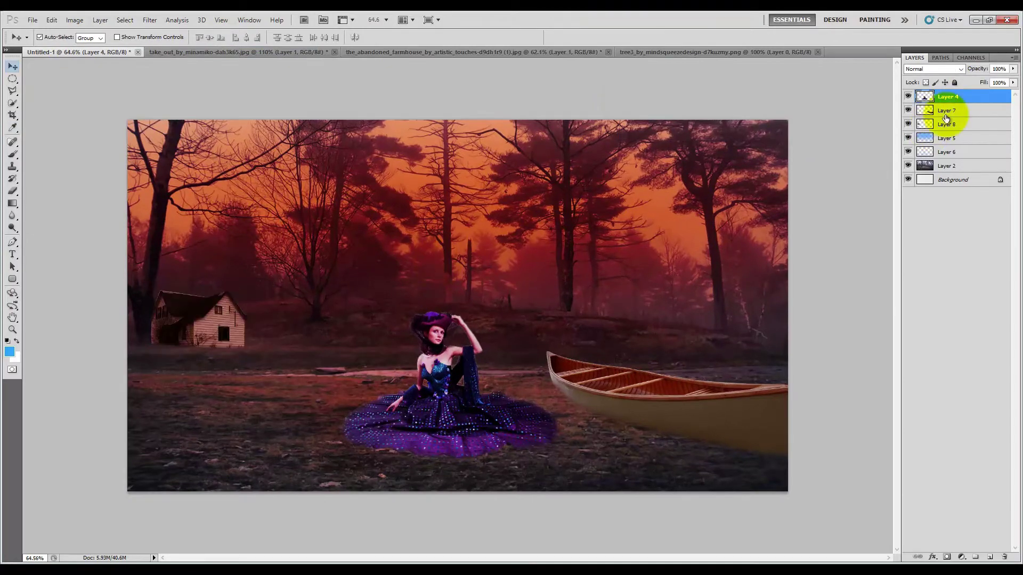
Add an Underwater Photo Filter adjustment layer, then close the Adjustments panel.
{"action": "left_click", "coordinate": [963, 557]}
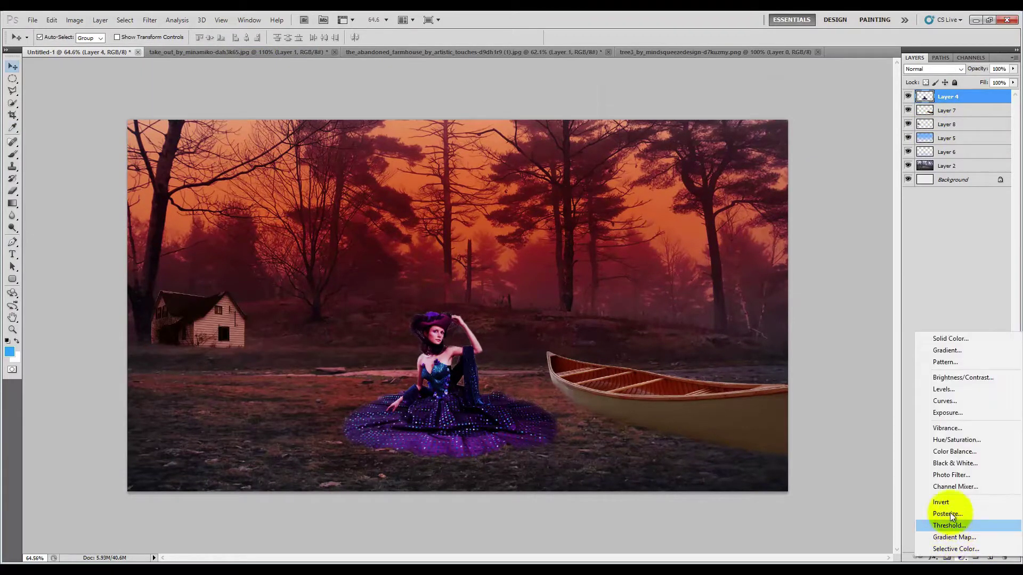
{"action": "left_click", "coordinate": [953, 476]}
{"action": "left_click", "coordinate": [839, 216]}
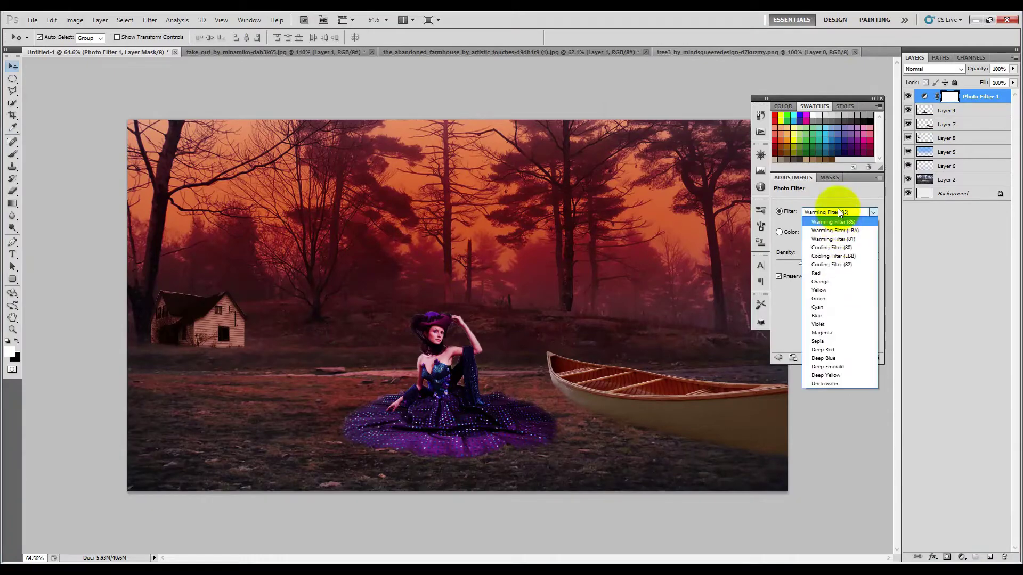
{"action": "left_click", "coordinate": [827, 375]}
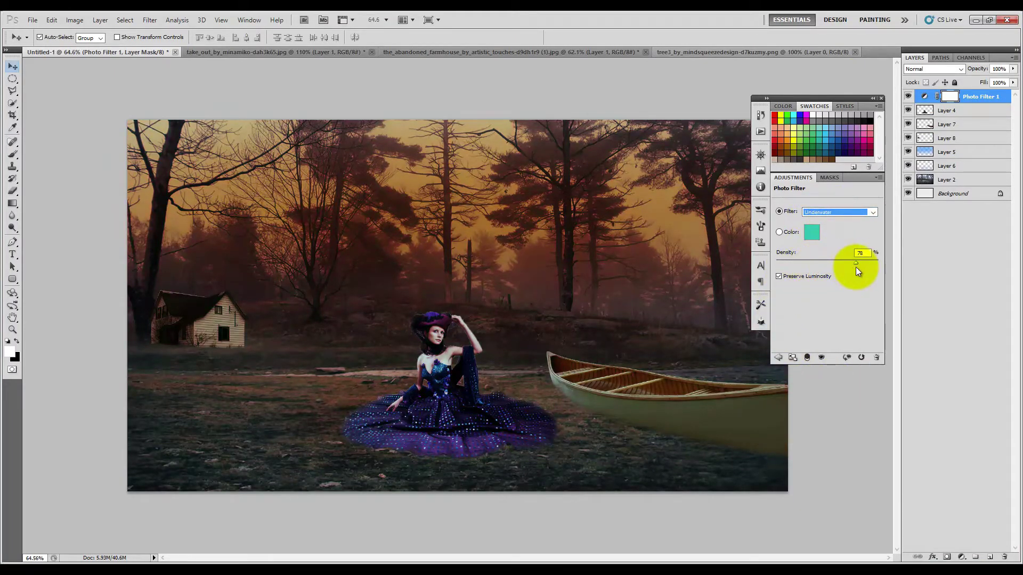
{"action": "left_click", "coordinate": [881, 98]}
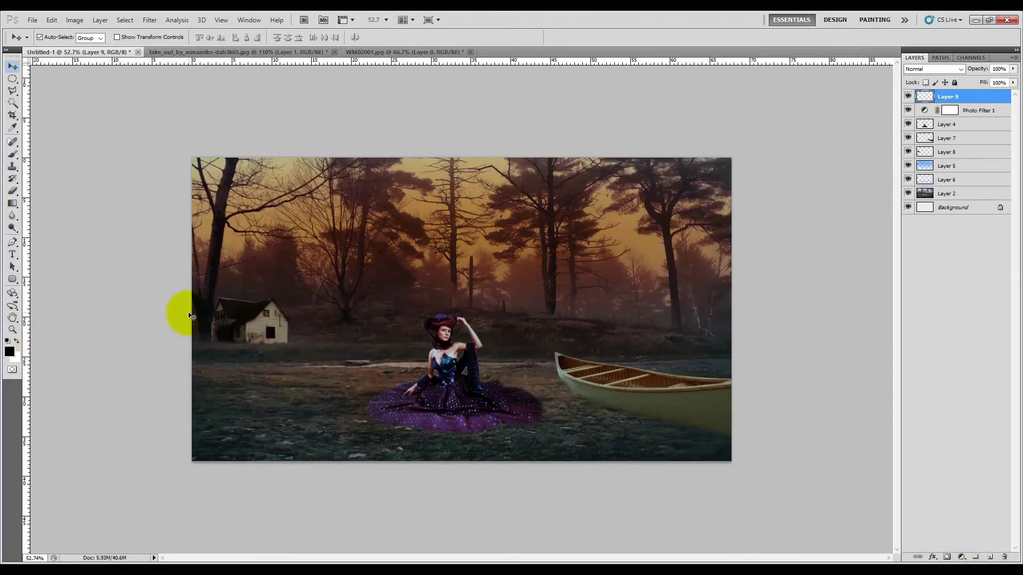
Fill an oval among the treetops with white and soften it with a heavy Gaussian Blur.
{"action": "key", "text": "m"}
{"action": "left_click_drag", "start_coordinate": [344, 219], "coordinate": [588, 271]}
{"action": "key", "text": "ctrl+BackSpace"}
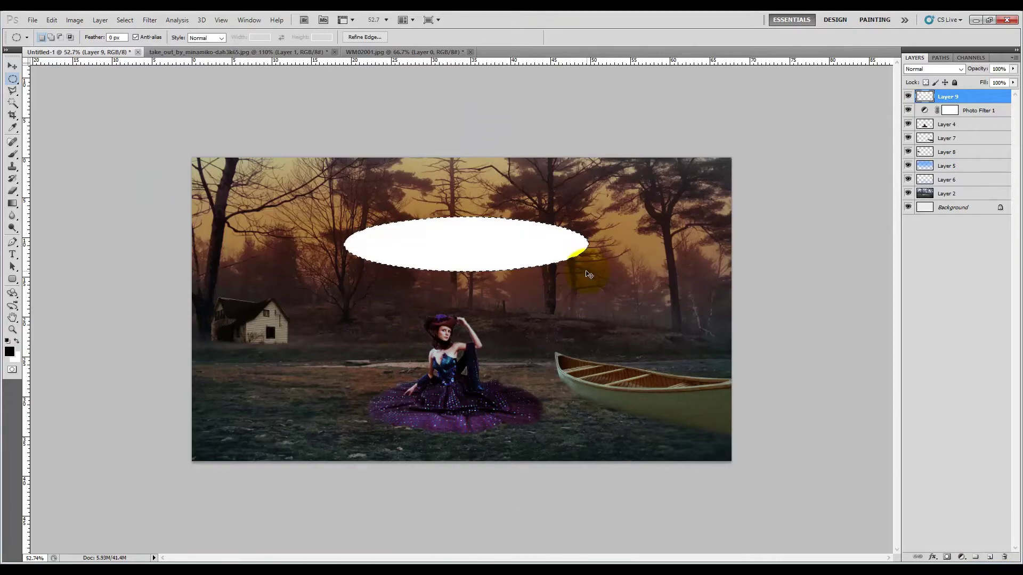
{"action": "key", "text": "ctrl+d"}
{"action": "left_click", "coordinate": [149, 20]}
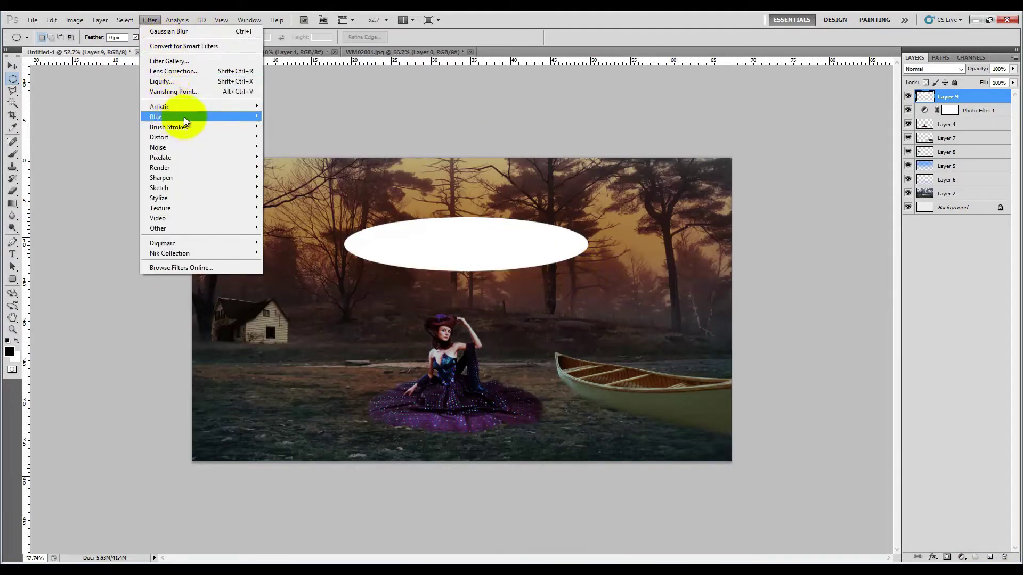
{"action": "mouse_move", "coordinate": [199, 117]}
{"action": "left_click", "coordinate": [311, 162]}
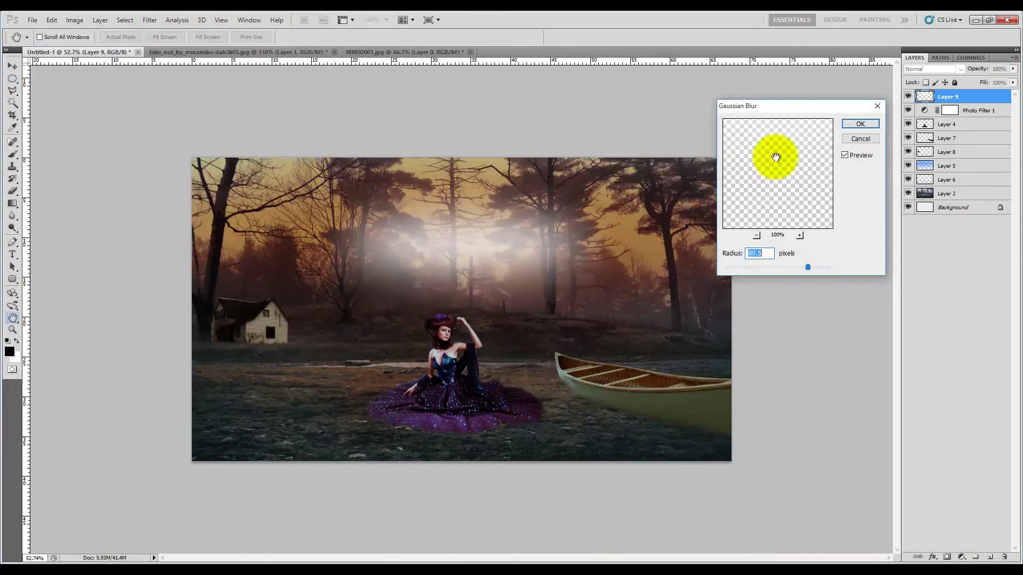
{"action": "left_click", "coordinate": [858, 121]}
Set the glow to Overlay blending and place duplicate glows toward the upper left.
{"action": "key", "text": "v"}
{"action": "key", "text": "shift+alt+o"}
{"action": "key", "text": "alt+Down"}
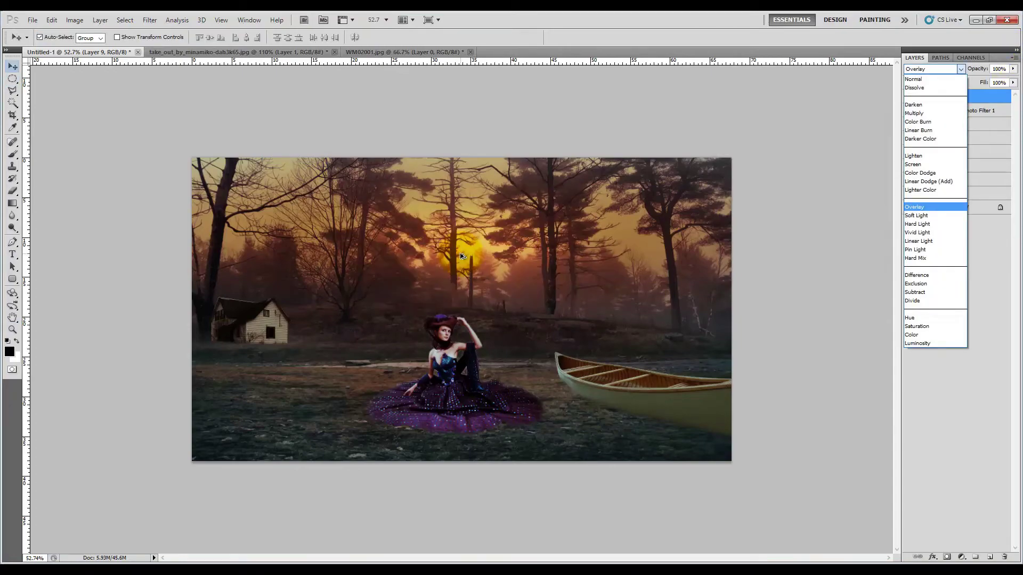
{"action": "key", "text": "Return"}
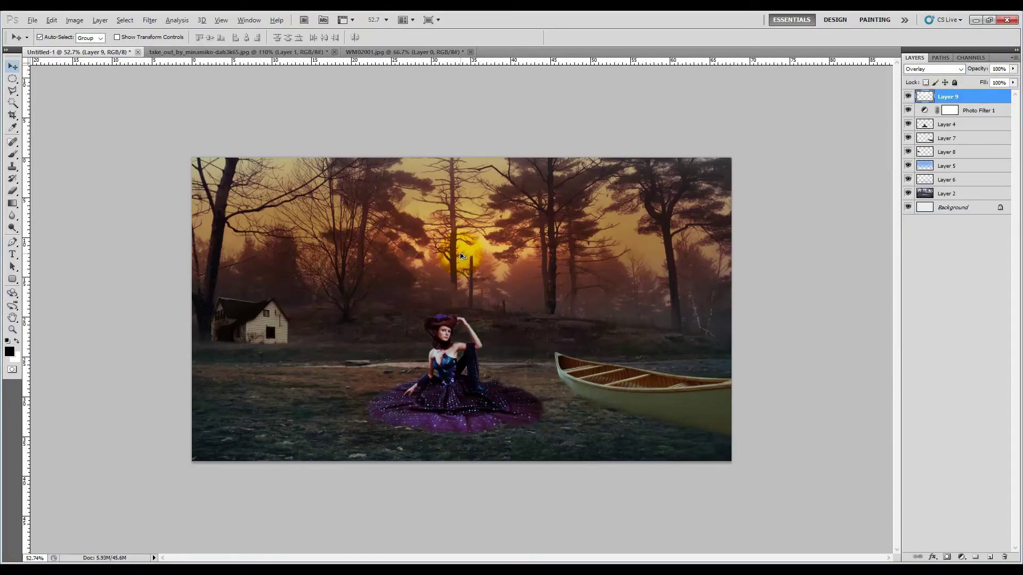
{"action": "key", "text": "ctrl+j"}
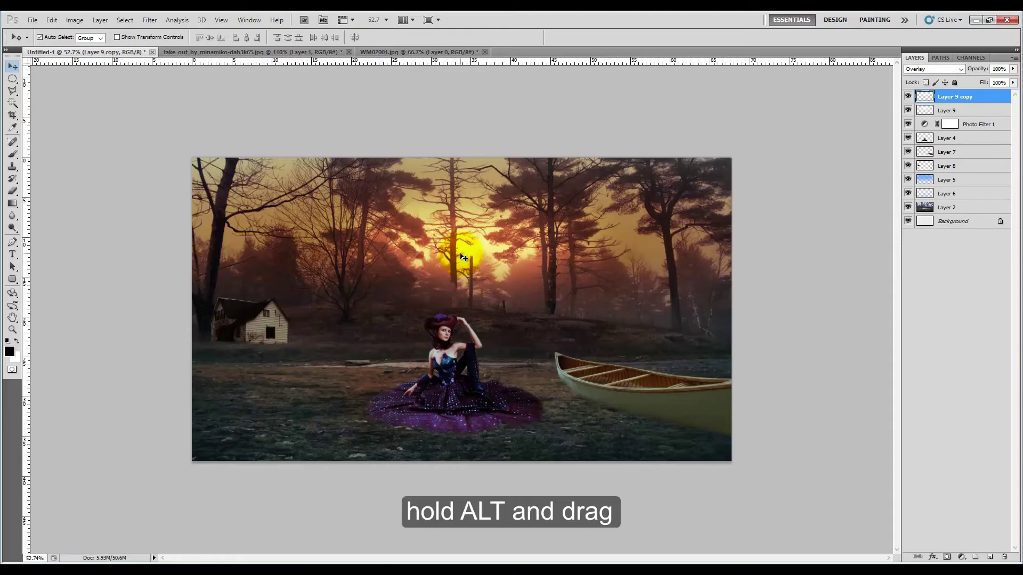
{"action": "left_click_drag", "start_coordinate": [336, 275], "coordinate": [269, 263]}
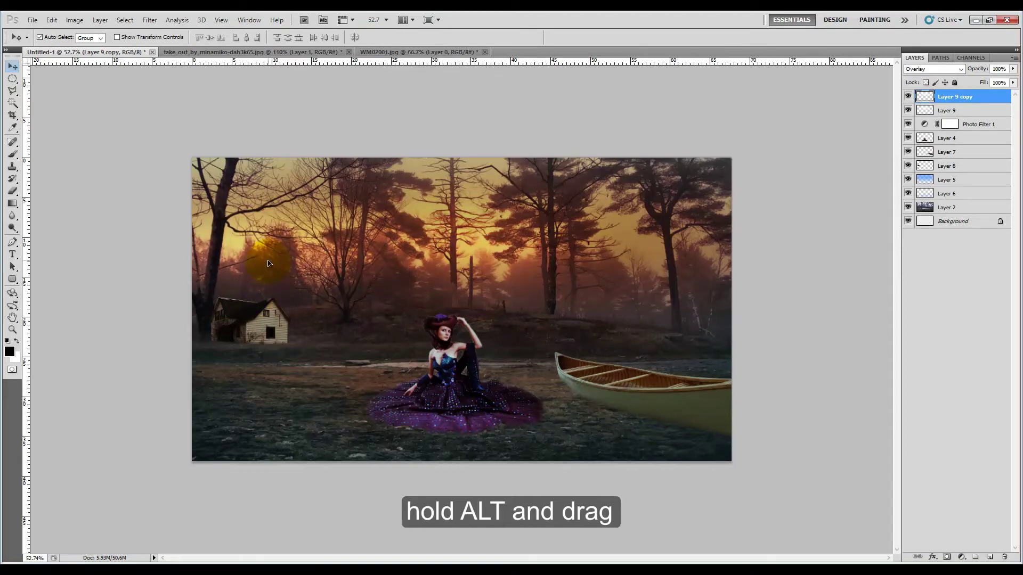
{"action": "left_click_drag", "start_coordinate": [272, 260], "coordinate": [241, 280]}
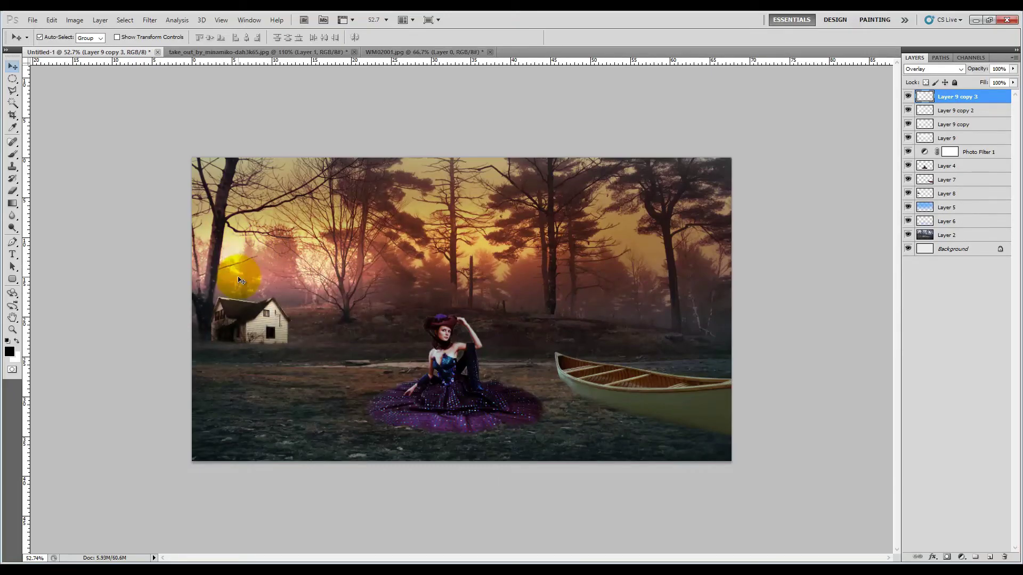